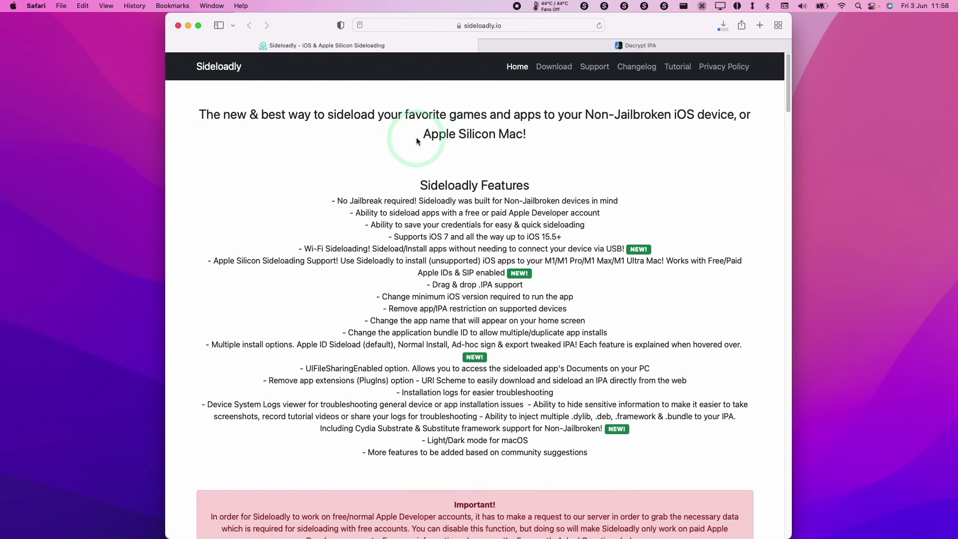
Step: Download the macOS version of Sideloadly from sideloadly.io, allowing the site to download files
left_click(554, 69)
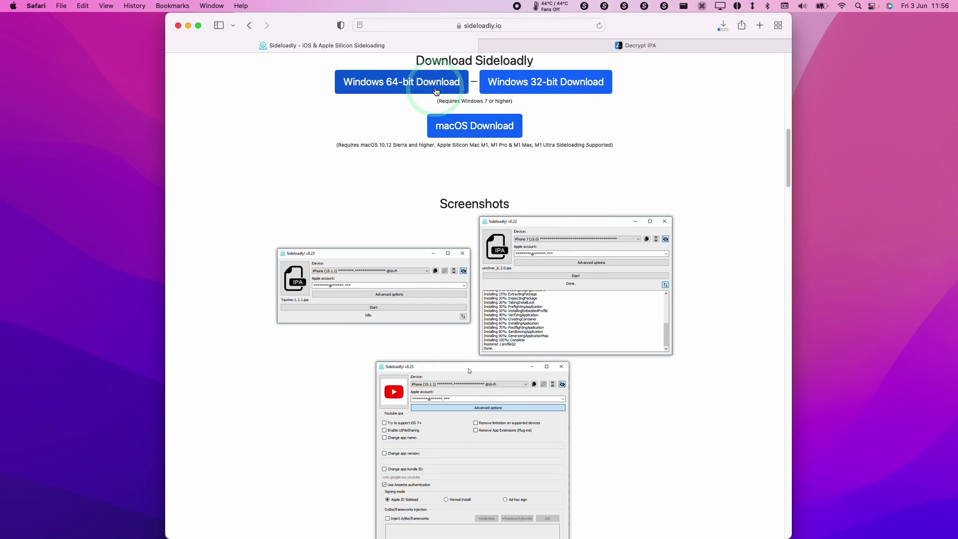
left_click(456, 133)
left_click(566, 302)
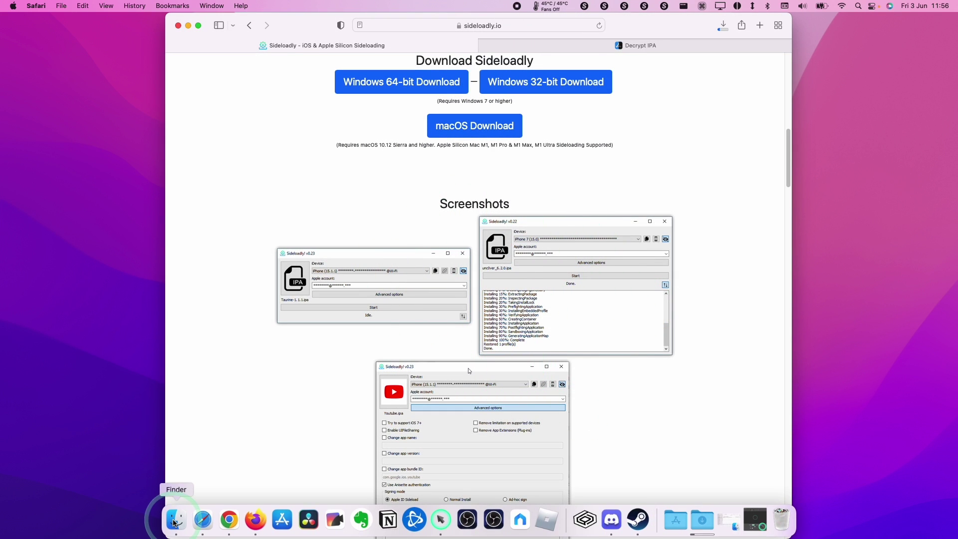
Step: Open SideloadlySetup.dmg from Downloads and copy Sideloadly into the Applications folder
left_click(176, 522)
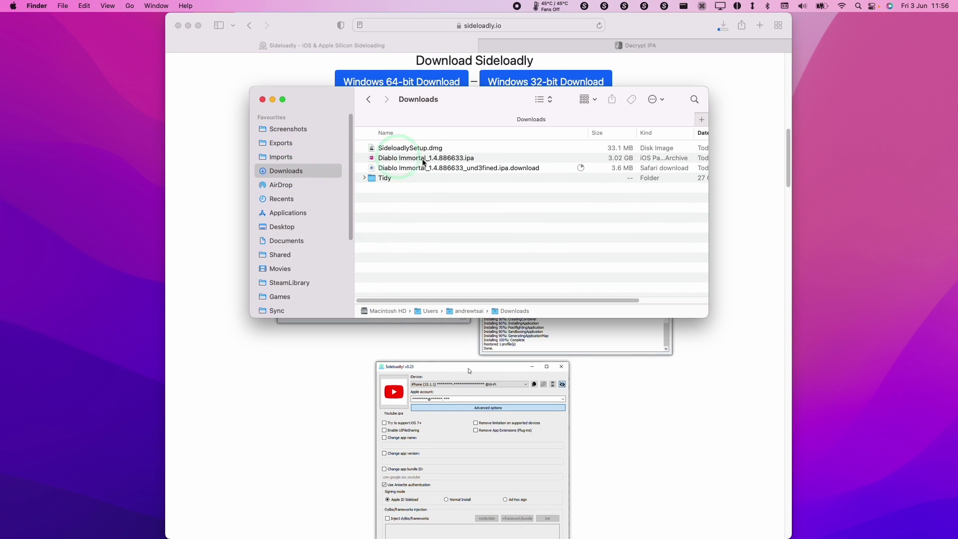
left_click(399, 149)
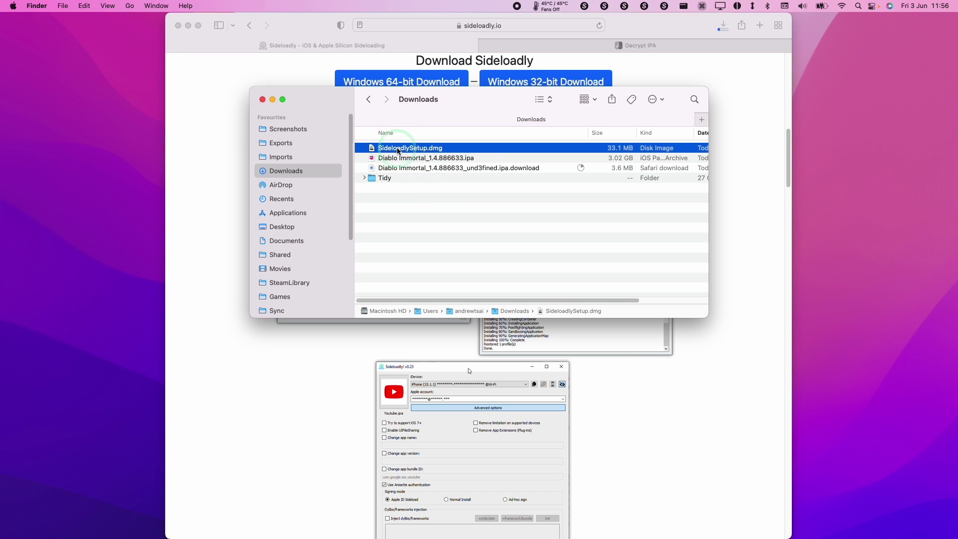
double_click(399, 149)
left_click_drag(220, 338, 373, 336)
left_click(314, 212)
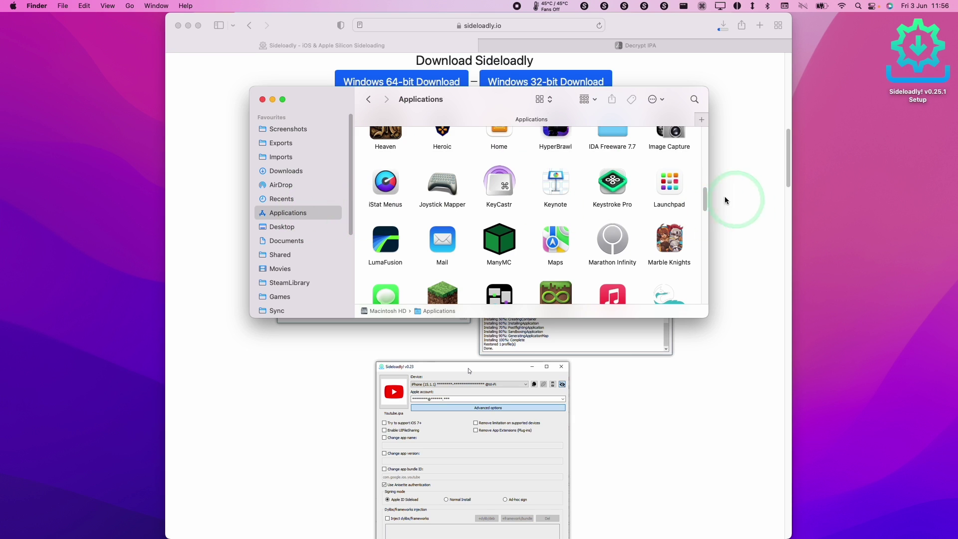
Step: Launch Sideloadly from Applications, opening it anyway past the unverified-developer warning
left_click_drag(704, 203, 705, 254)
left_click(666, 214)
double_click(666, 214)
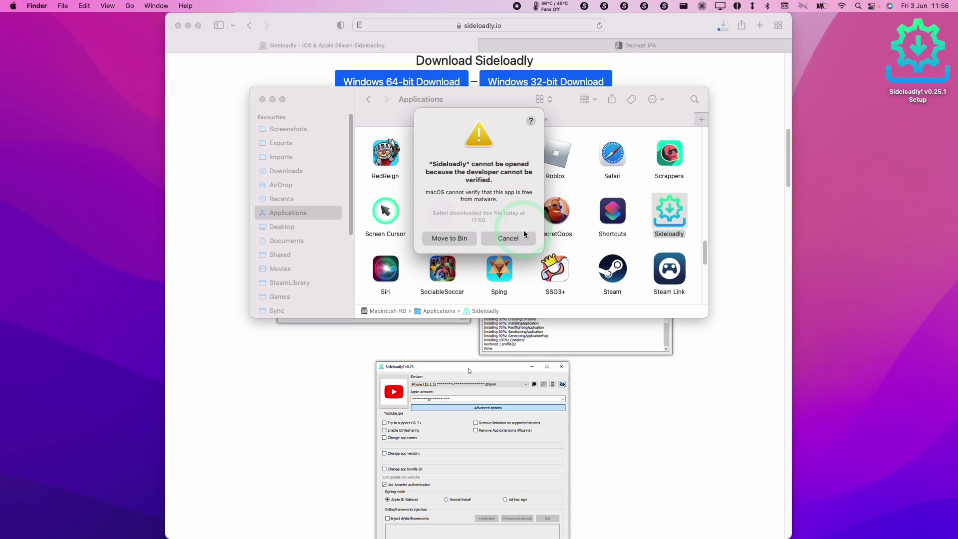
left_click(508, 238)
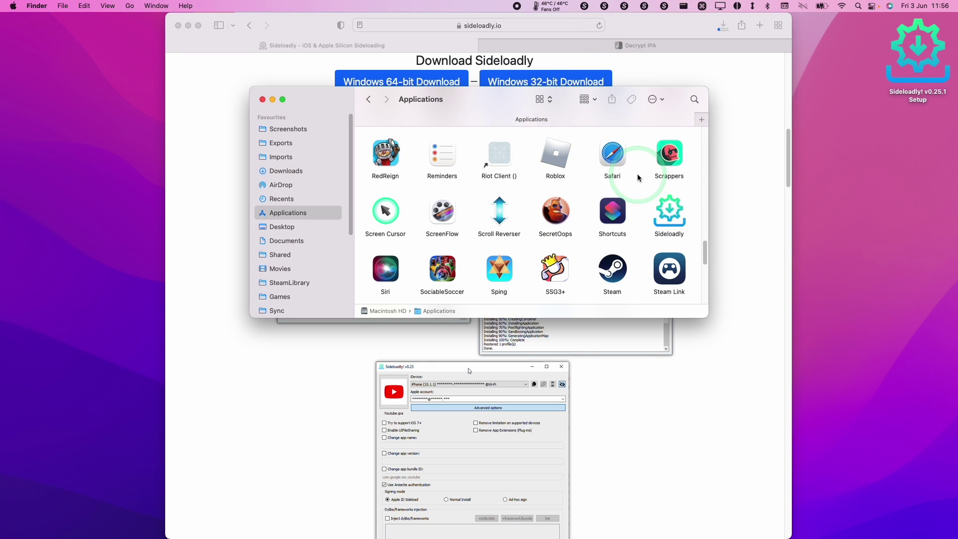
left_click(674, 212, "ctrl")
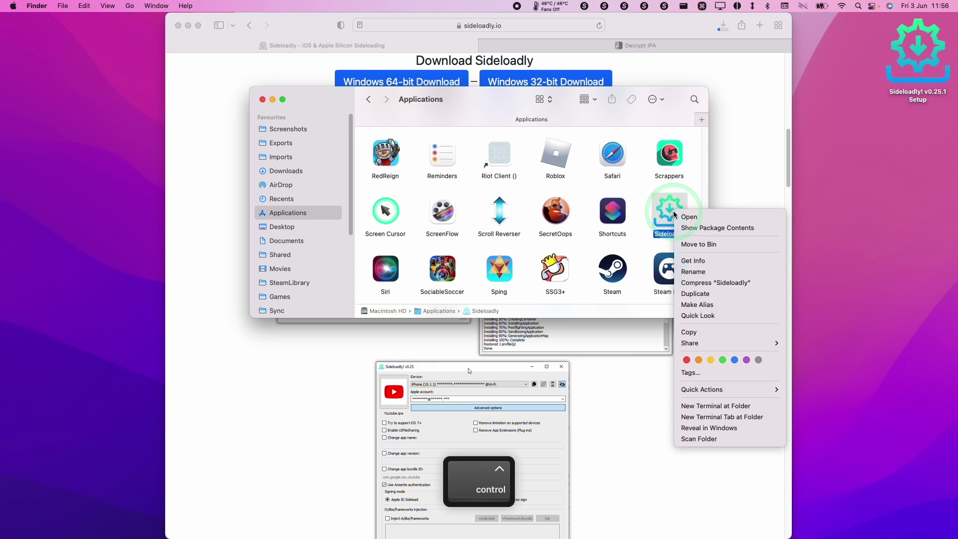
left_click(691, 217)
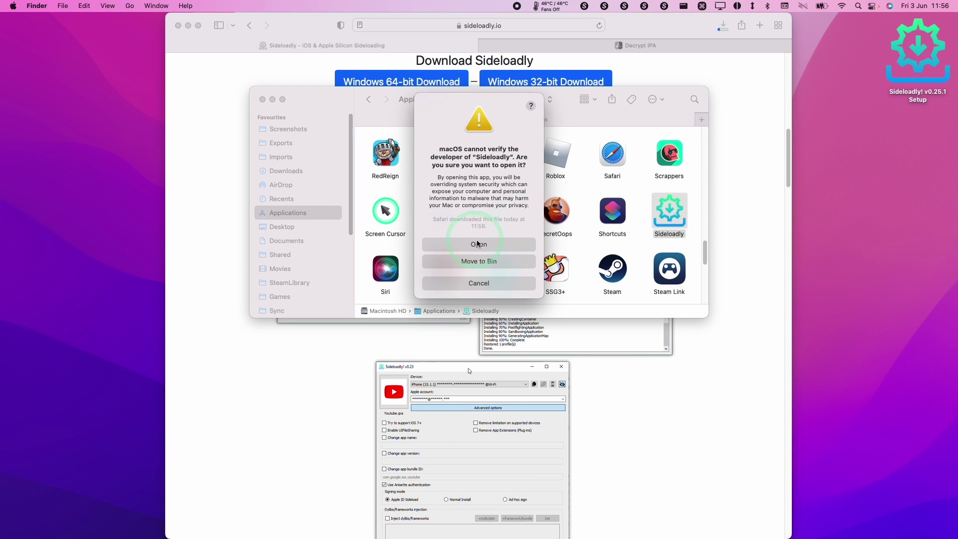
left_click(479, 244)
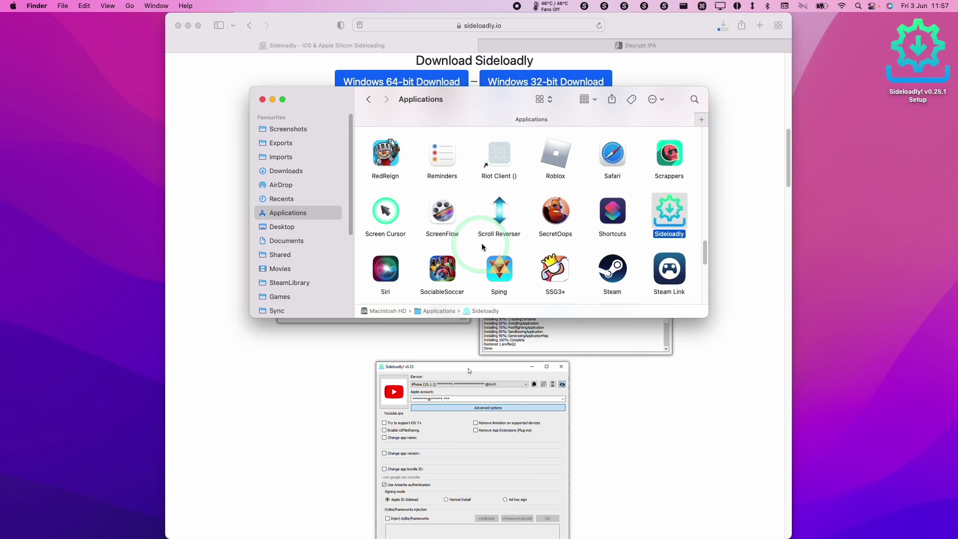
Step: Hide Finder and bring the sideloadly.io page in Safari back to the front
key("super+alt+h")
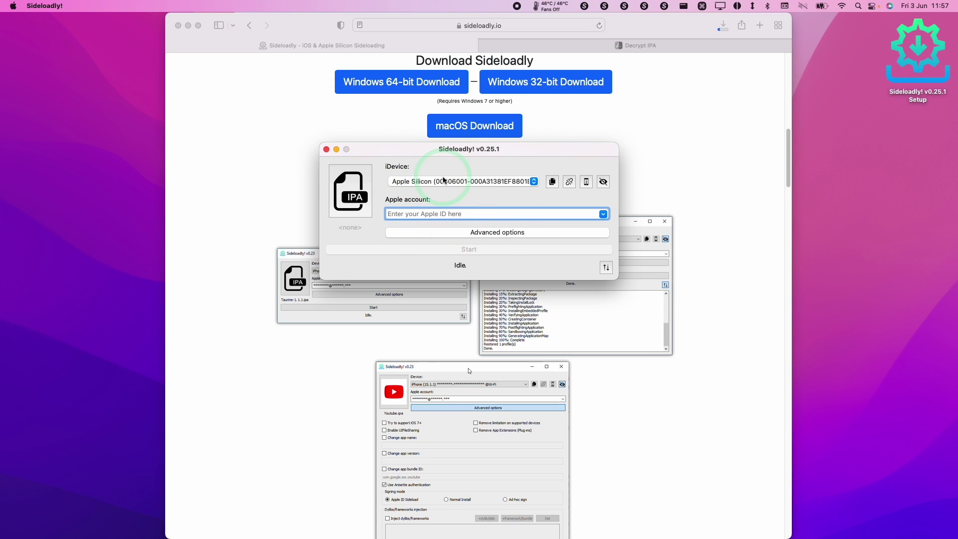
left_click(654, 136)
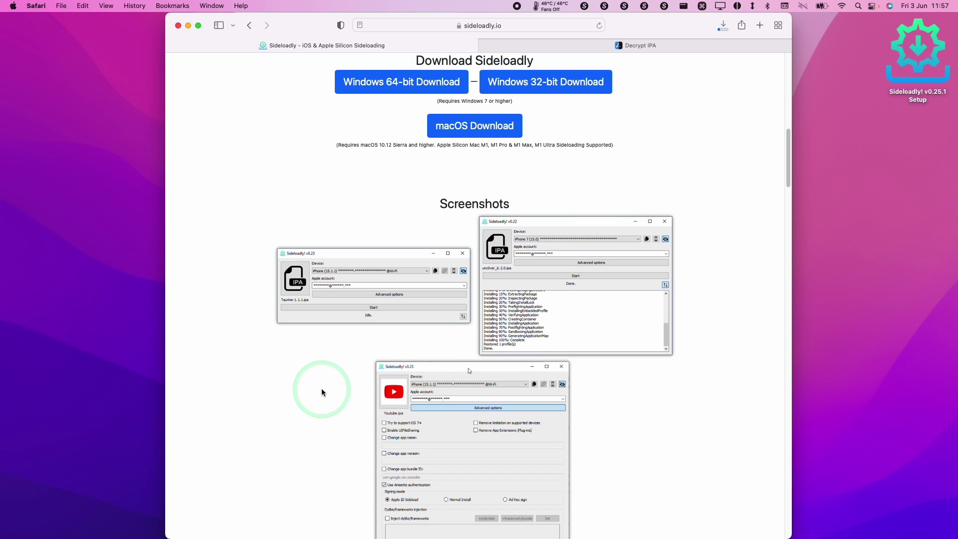
Step: Search the PlayCover Discord #decrypted-ipas channel for 'diablo'
key("super+Tab")
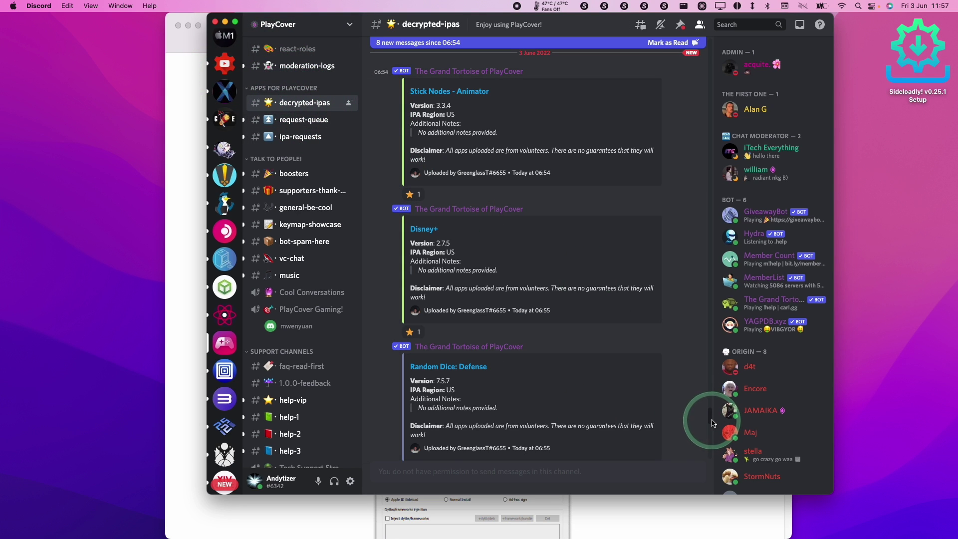
scroll(613, 391, "down", 10)
scroll(596, 374, "up", 10)
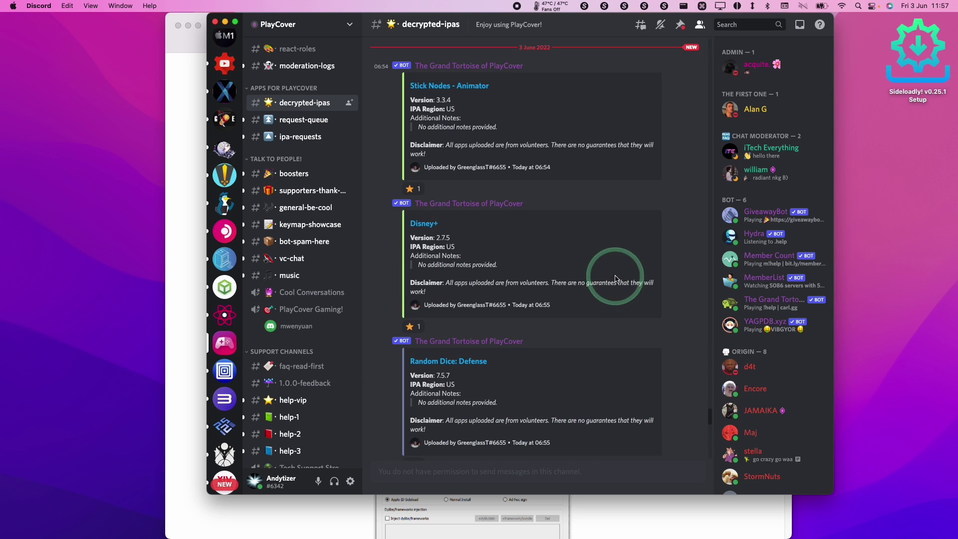
key("super+f")
key("Return")
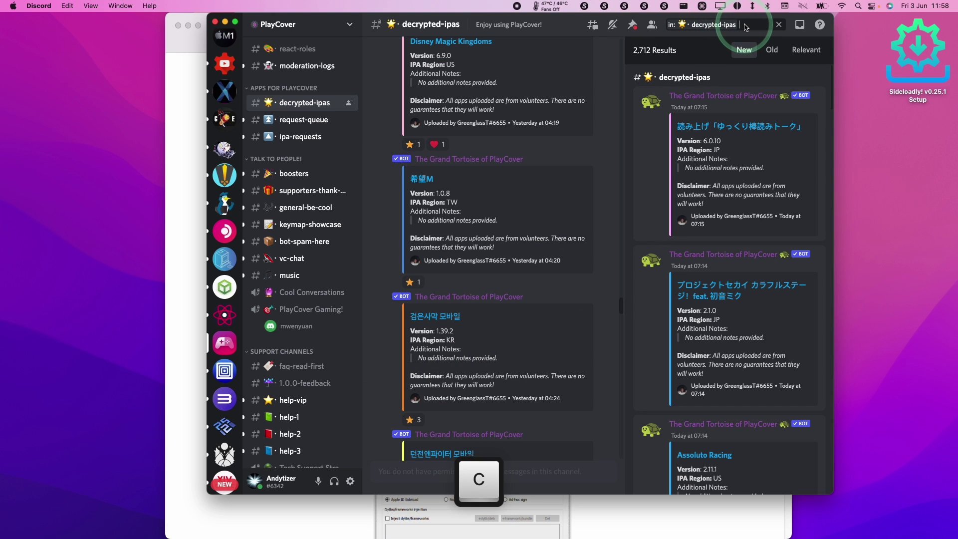
type("diablo")
key("Return")
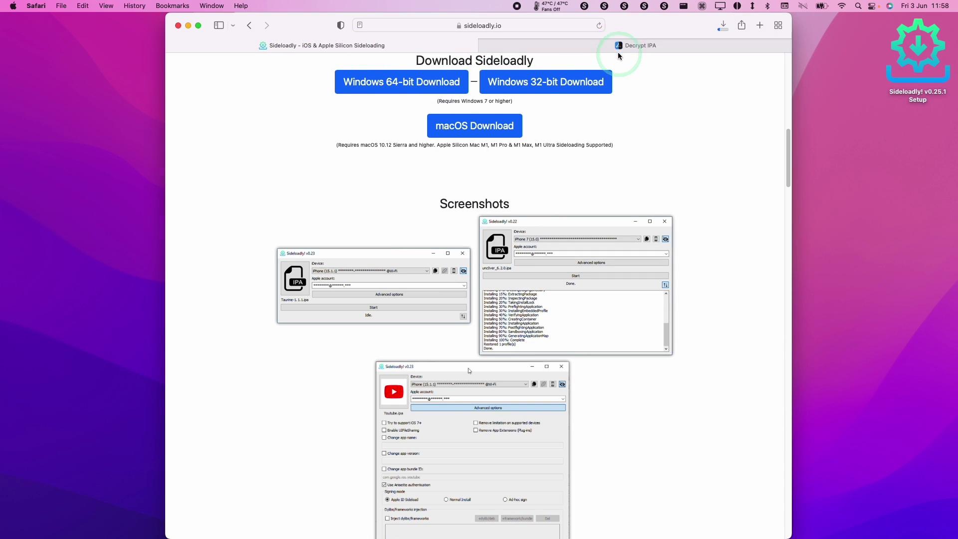
Step: On the Decrypt IPA tab, check the Diablo Immortal IPA download progress in Safari
left_click(618, 50)
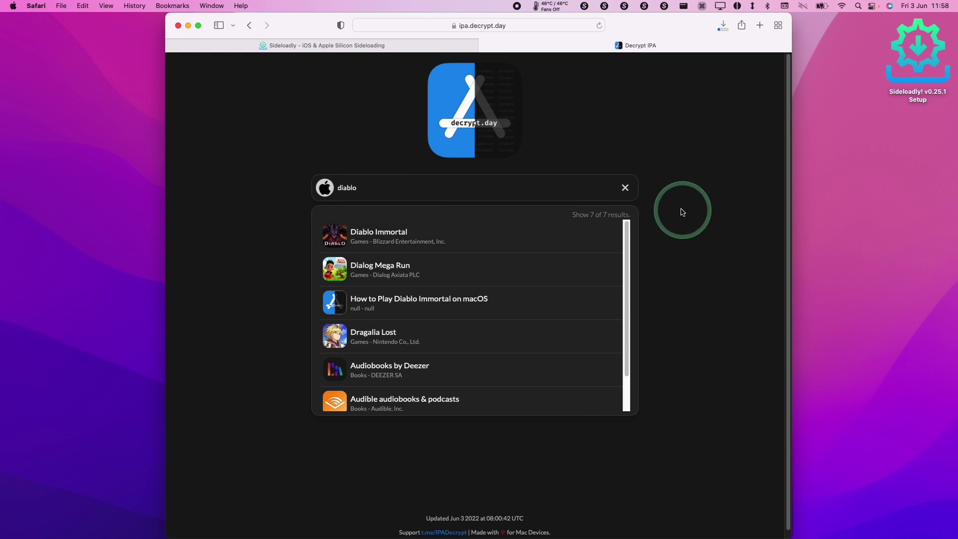
left_click(722, 26)
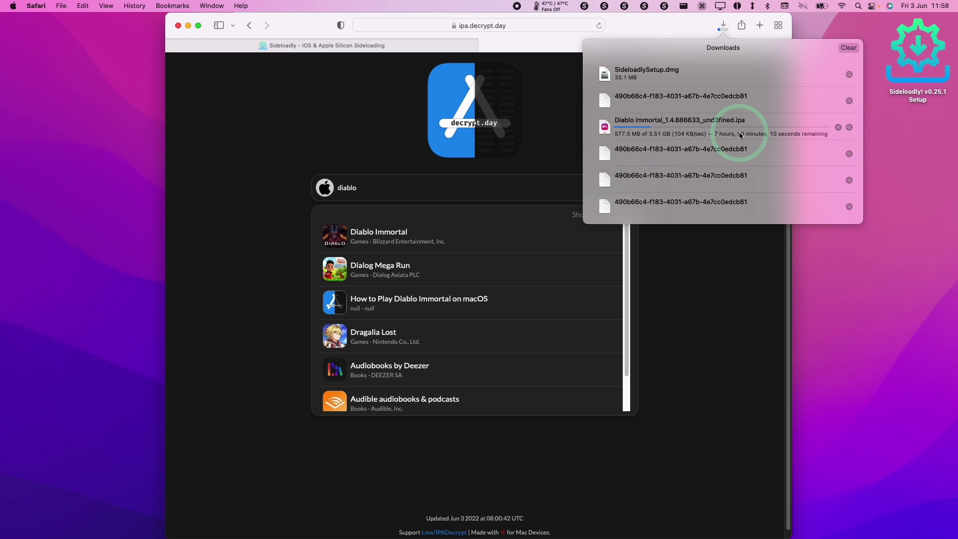
left_click(323, 105)
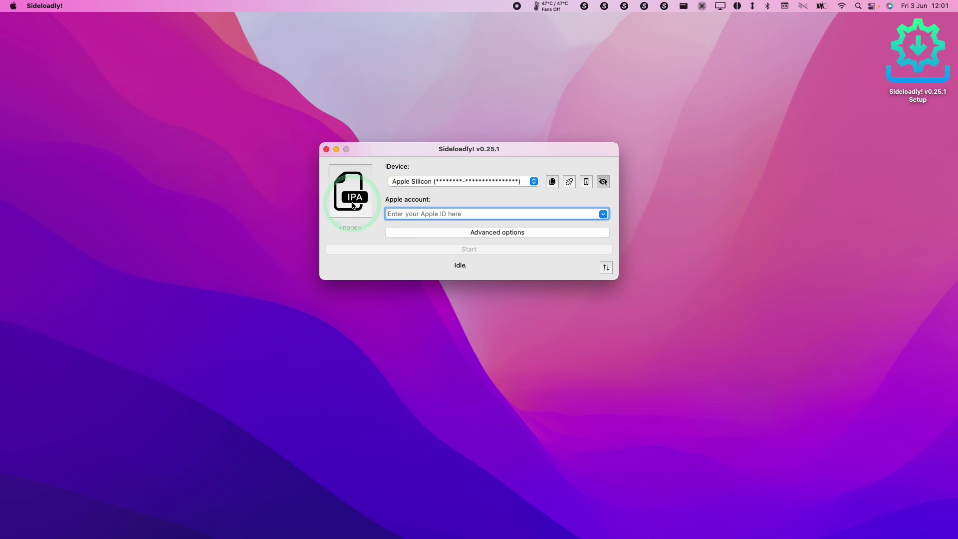
Step: Load Diablo Immortal_1.4.886633.ipa from Downloads into Sideloadly
left_click(353, 199)
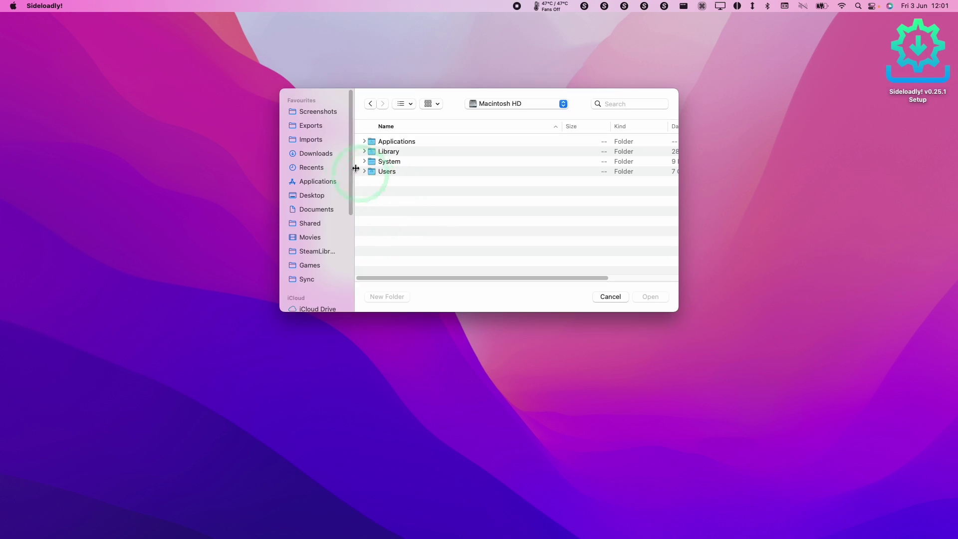
left_click(399, 153)
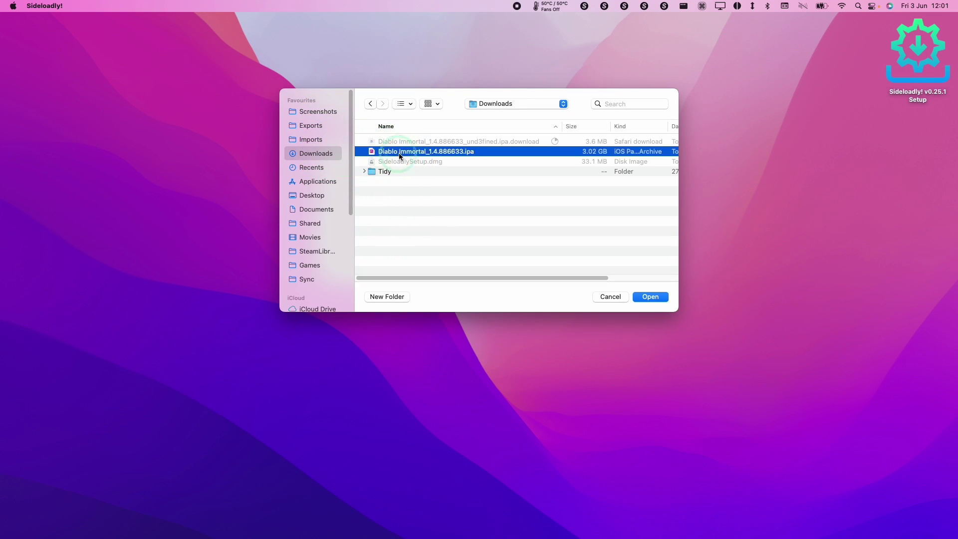
left_click(649, 296)
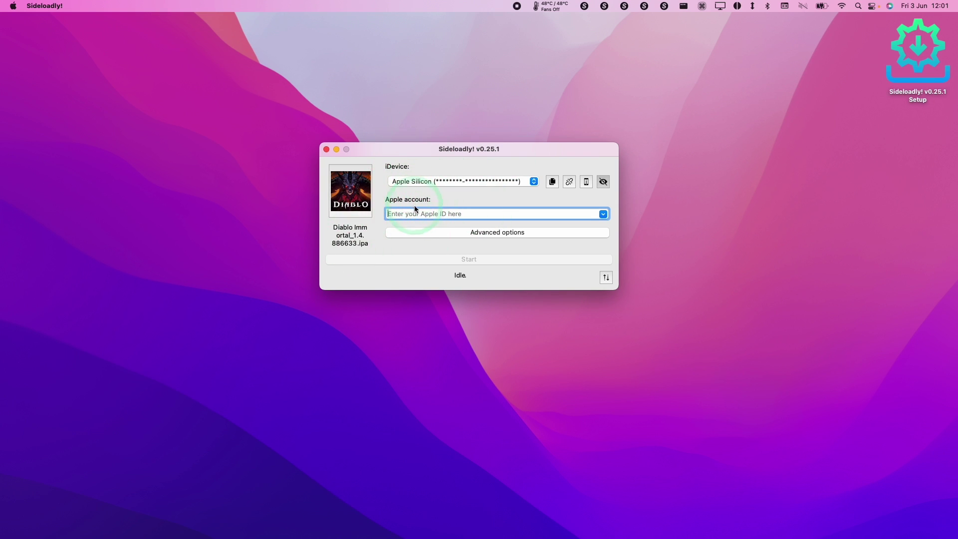
Step: Paste the Apple ID, start sideloading, and submit the Apple account password
key("super+v")
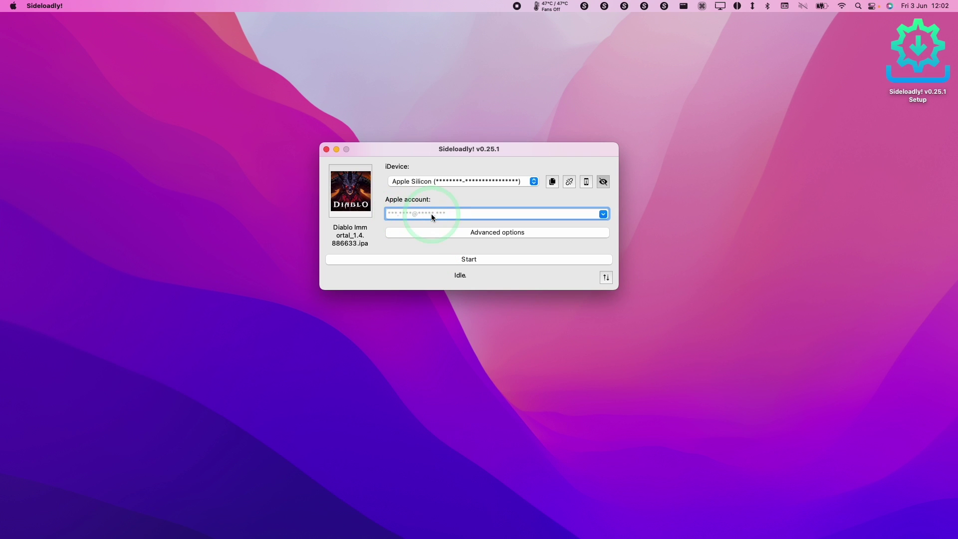
left_click(464, 262)
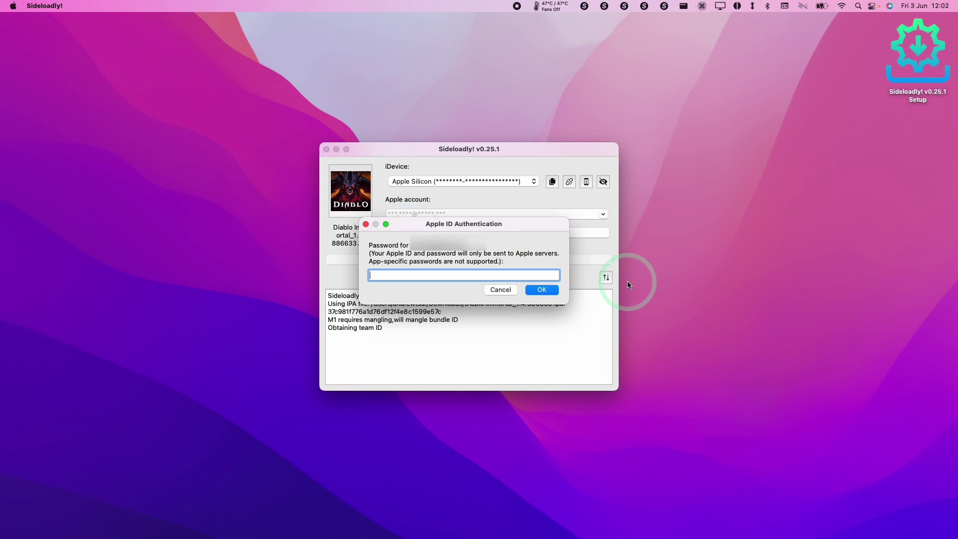
left_click(471, 272)
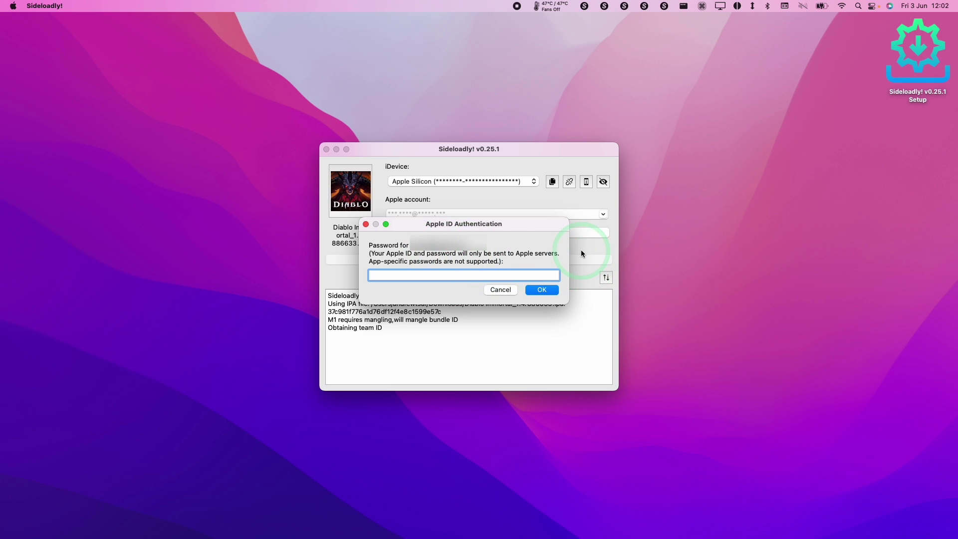
left_click(541, 290)
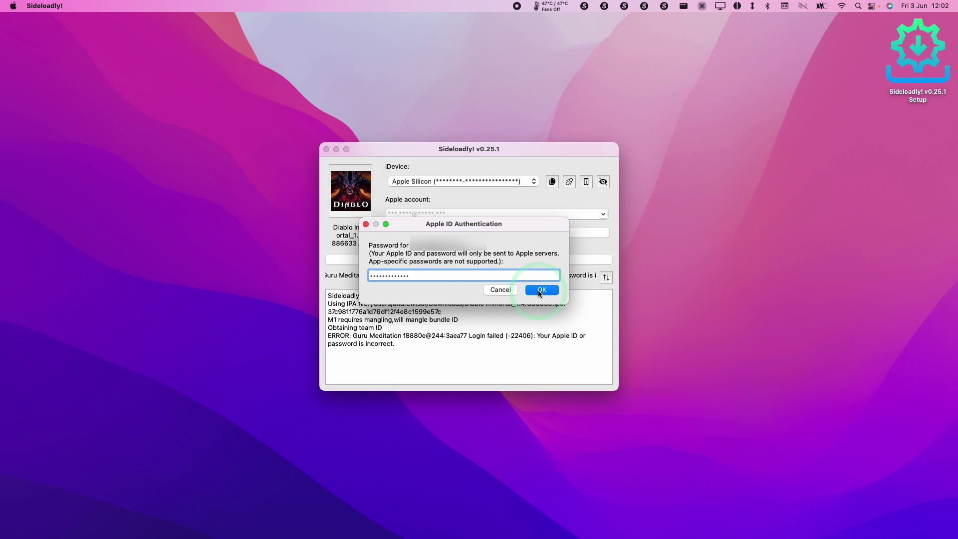
Step: Restart the sideload and confirm the security code so signing proceeds
left_click(459, 261)
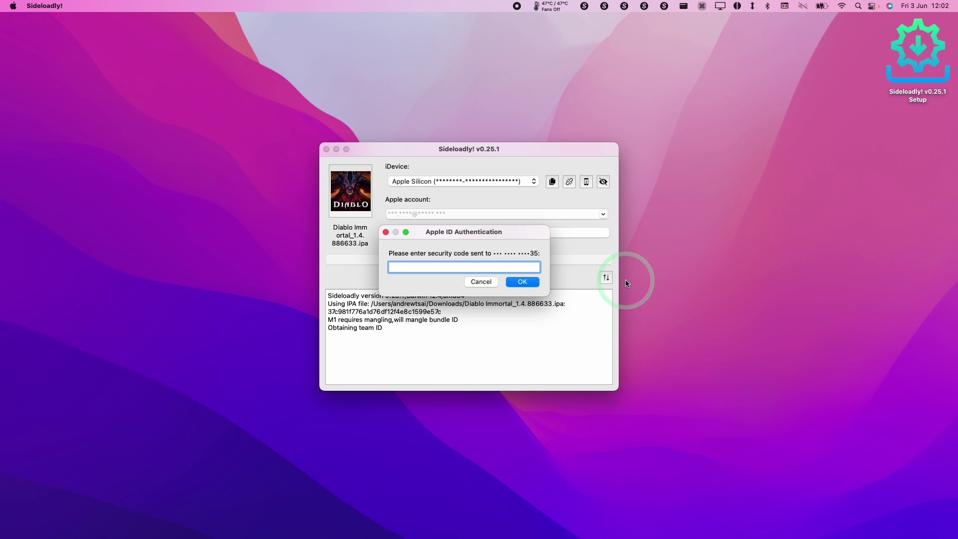
left_click(435, 333)
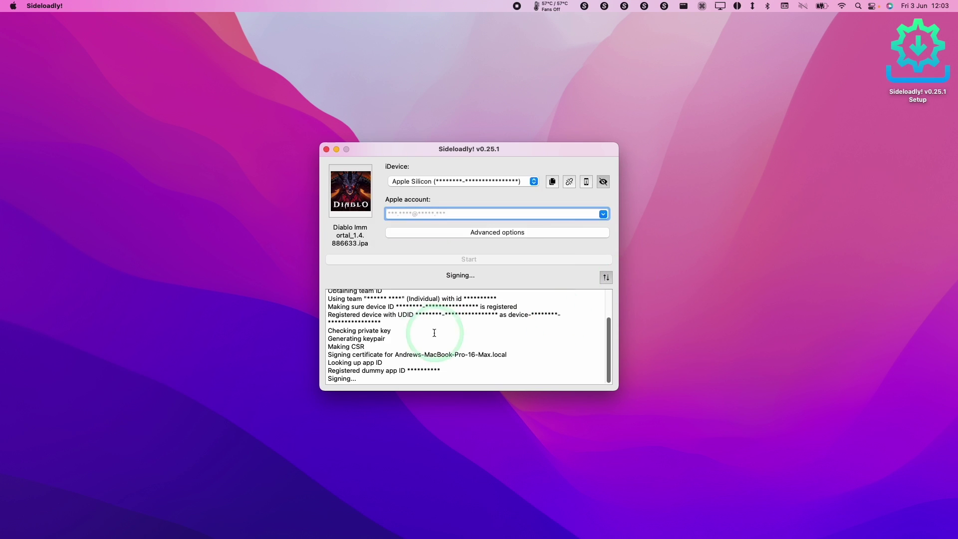
left_click_drag(377, 375, 328, 381)
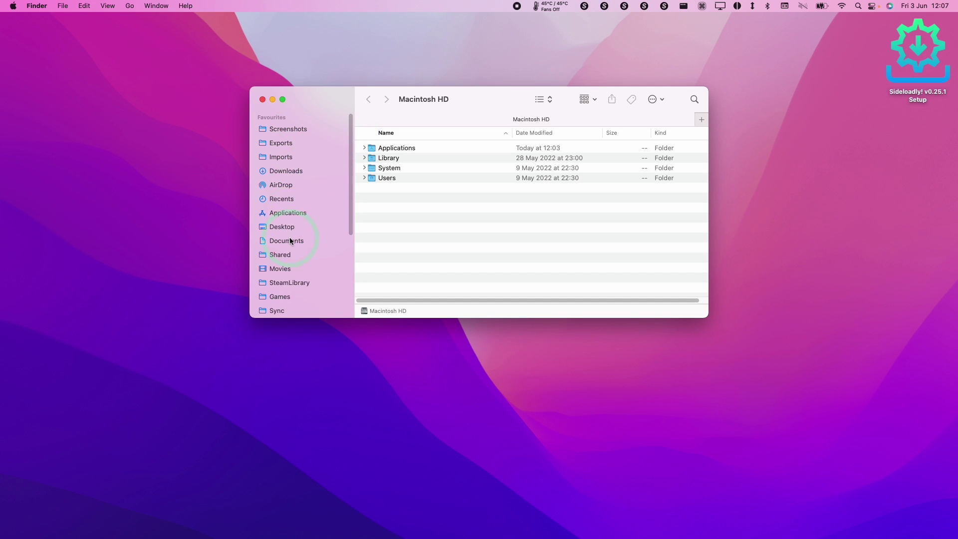
Step: Launch Immortal from Applications, acknowledge the personal-testing warning, and close Finder
left_click(292, 214)
scroll(439, 219, "down", 5)
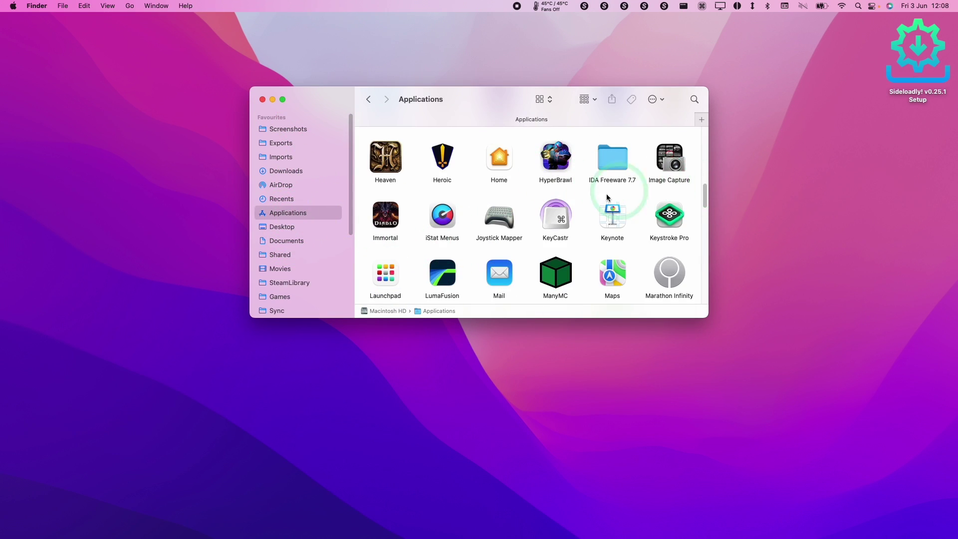
left_click(383, 225)
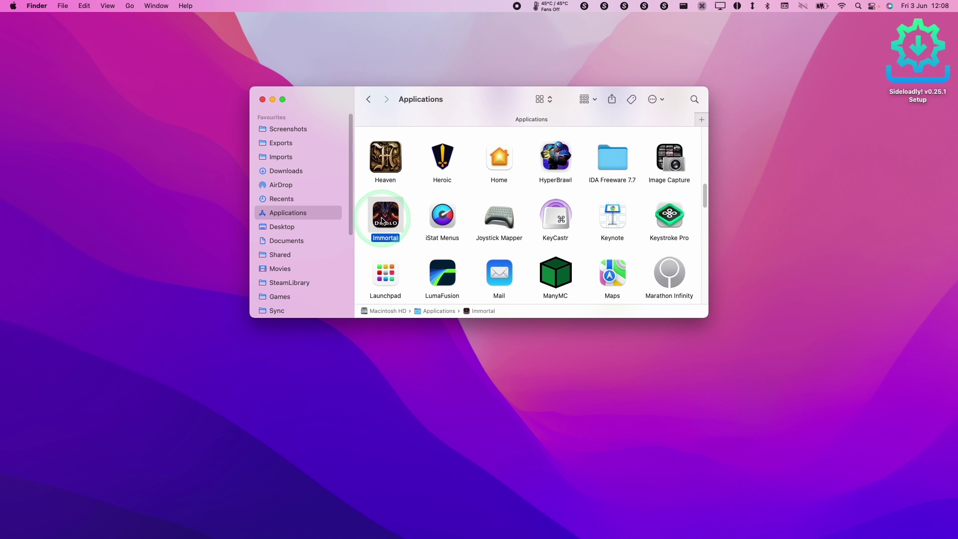
double_click(387, 223)
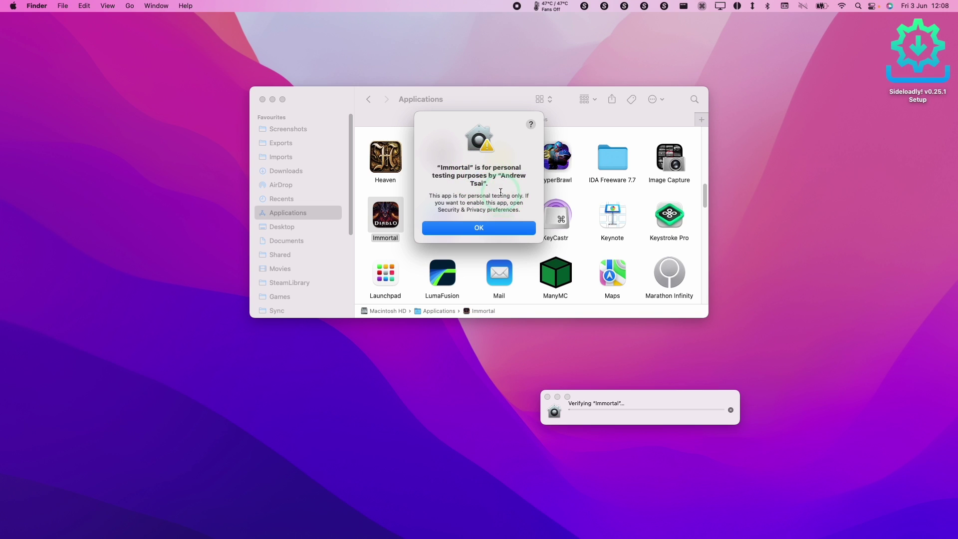
left_click(476, 228)
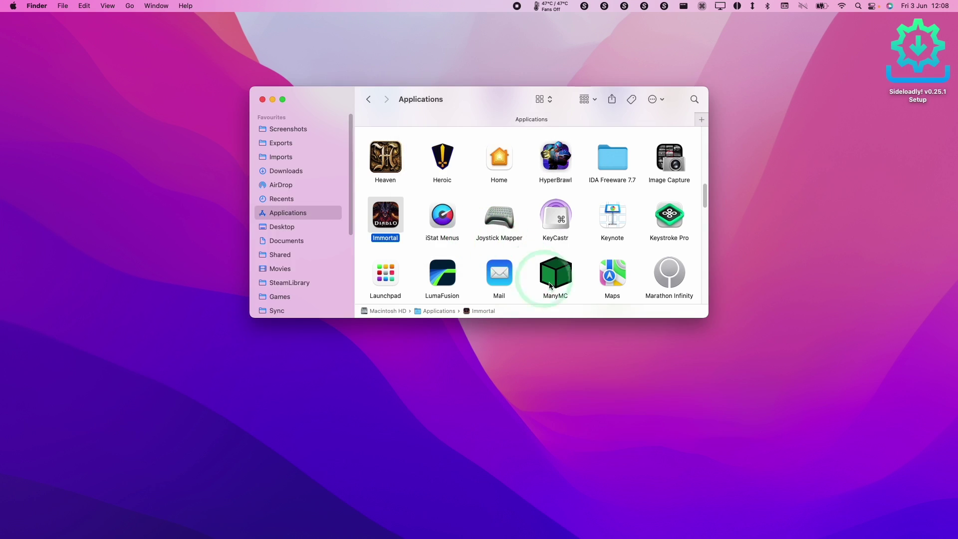
key("super+w")
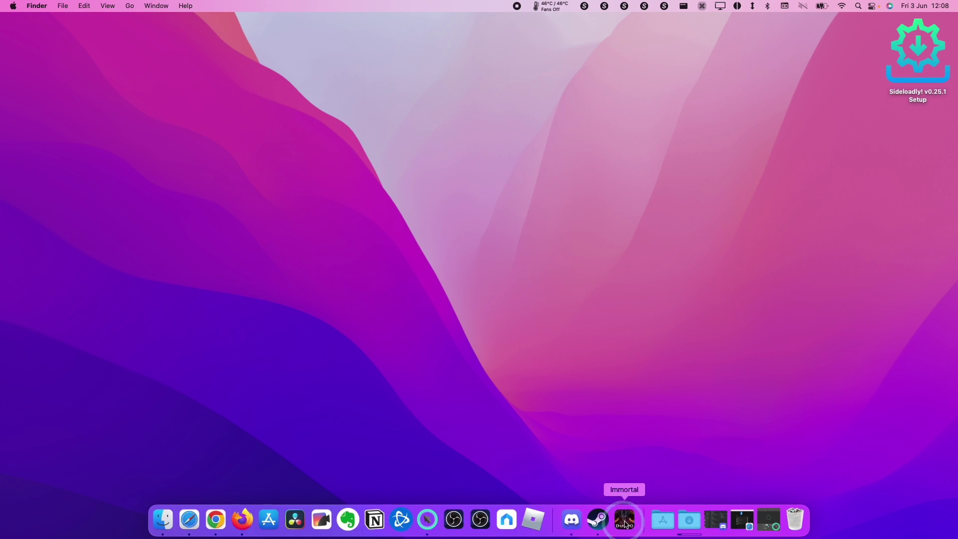
Step: Relaunch Immortal from the Dock and dismiss the personal-testing warning again
left_click(625, 521)
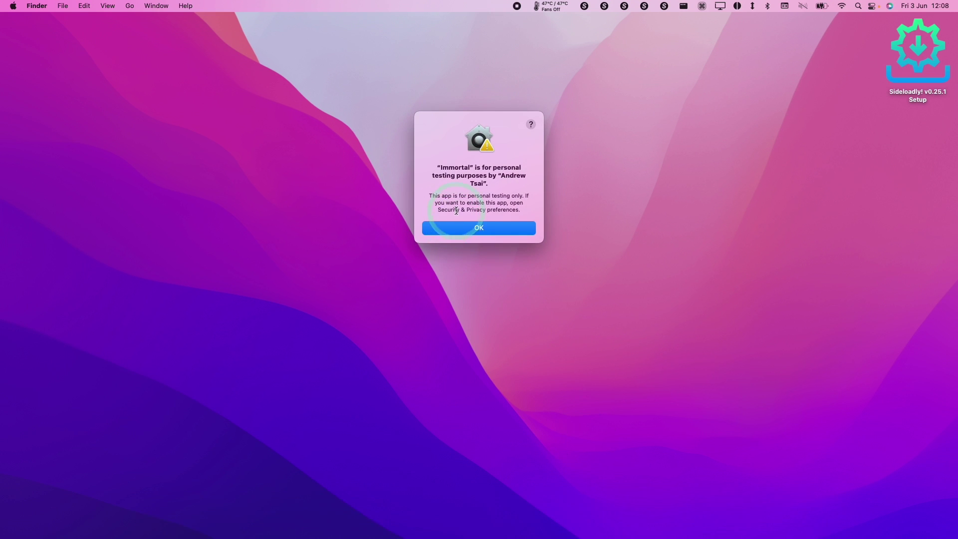
left_click(479, 210)
left_click(491, 229)
Step: In Security & Privacy, choose Open Anyway for Immortal and confirm opening it
left_click(35, 16)
left_click(13, 6)
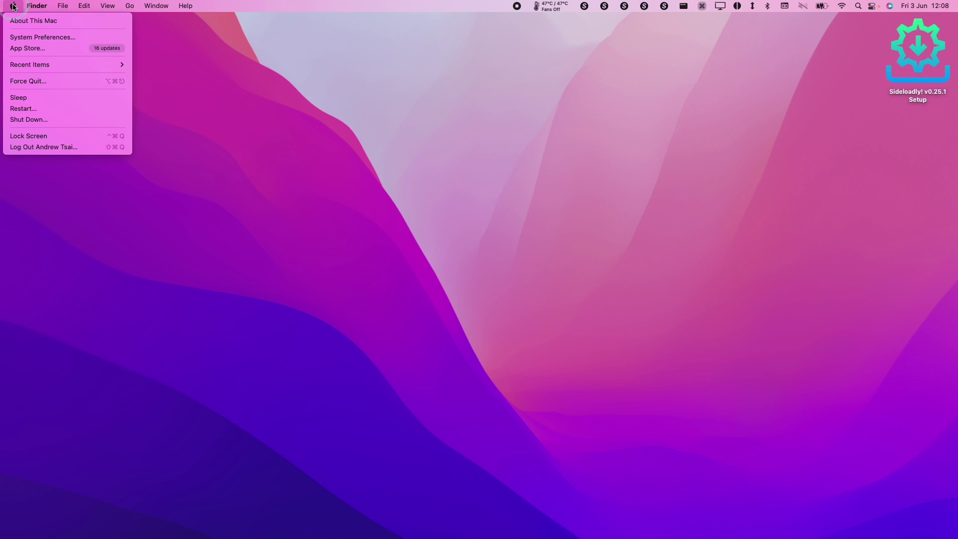
left_click(44, 38)
left_click(382, 225)
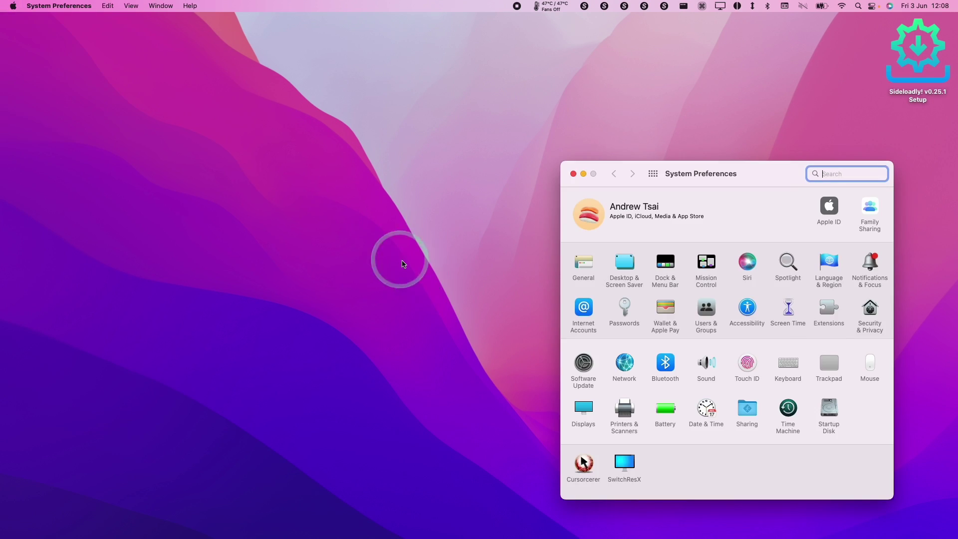
left_click(869, 312)
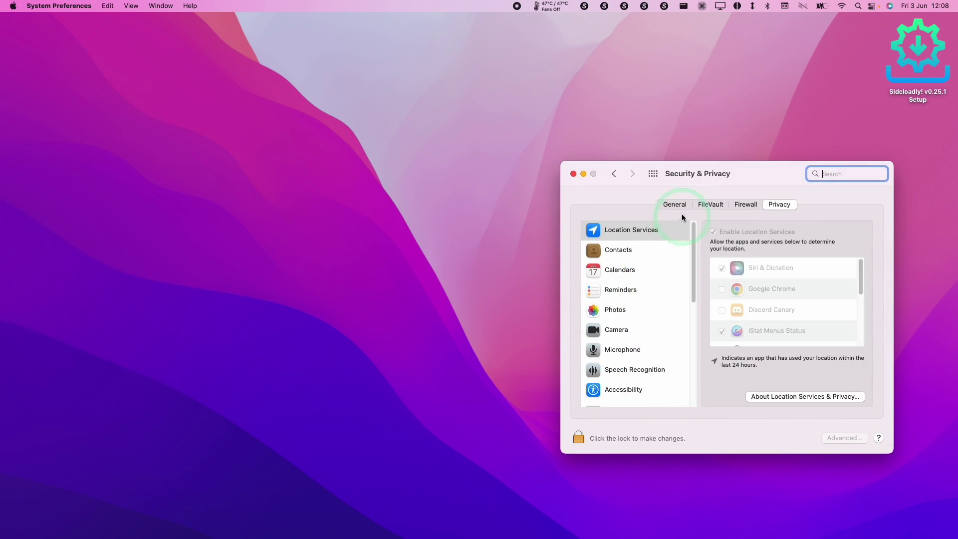
left_click(849, 372)
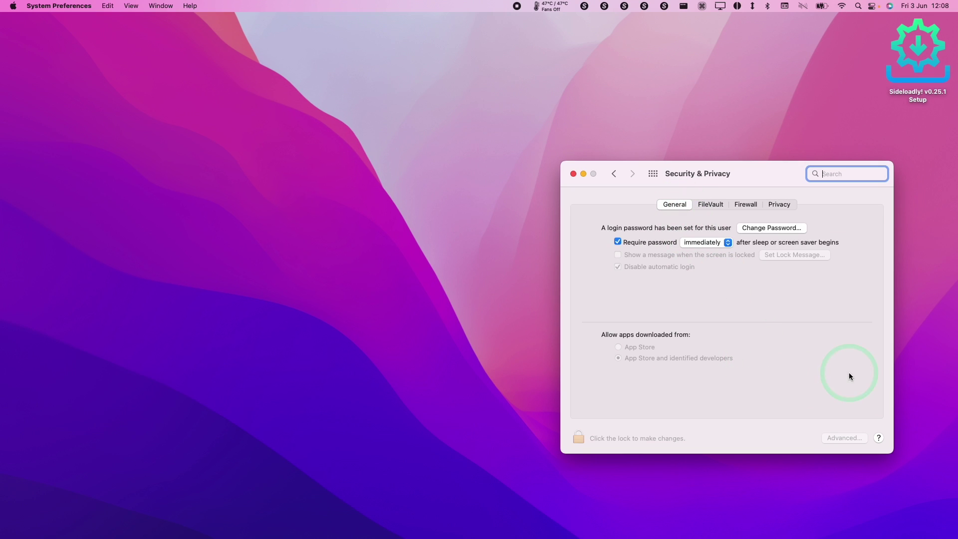
left_click(504, 214)
left_click(893, 117)
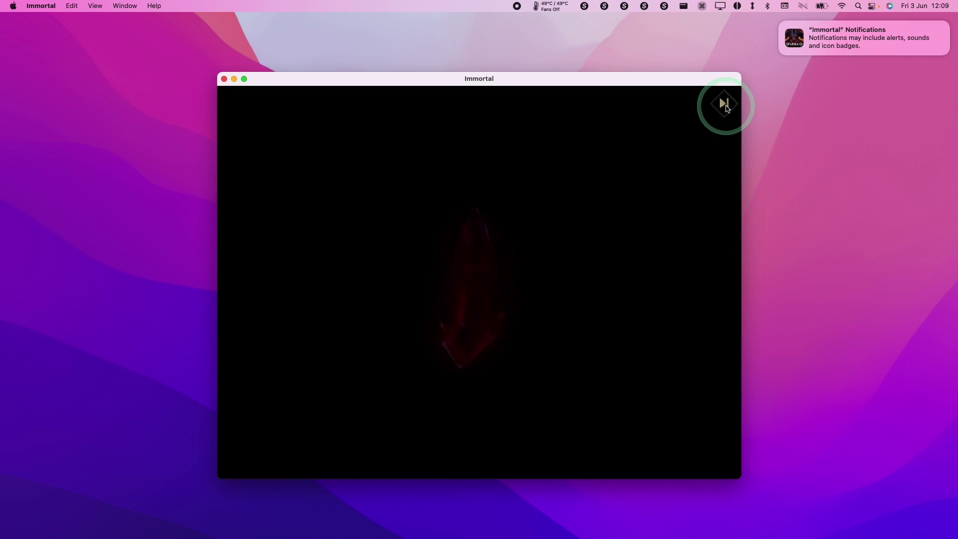
Step: Skip the intro and 9458M download, clear the battle.net prompts, and pick Barbarian
left_click(724, 105)
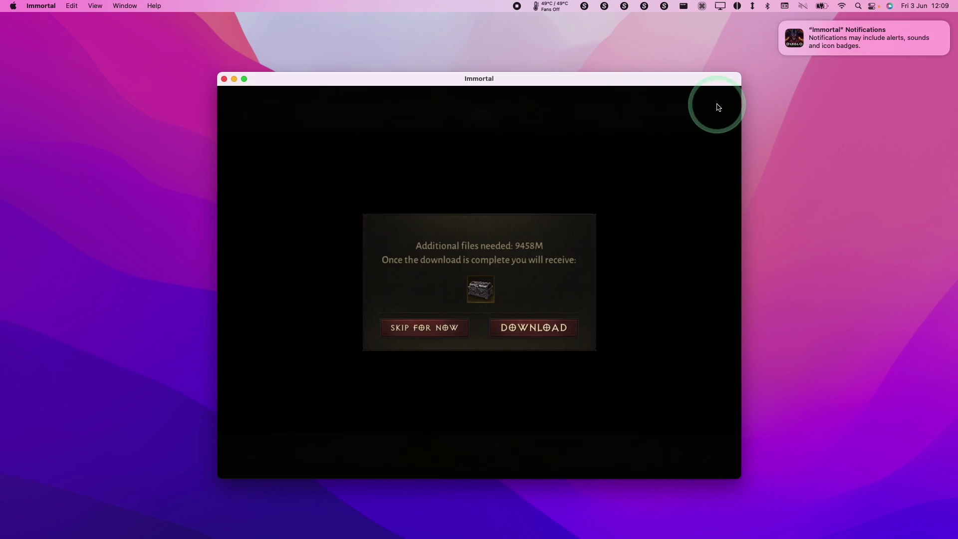
left_click(423, 324)
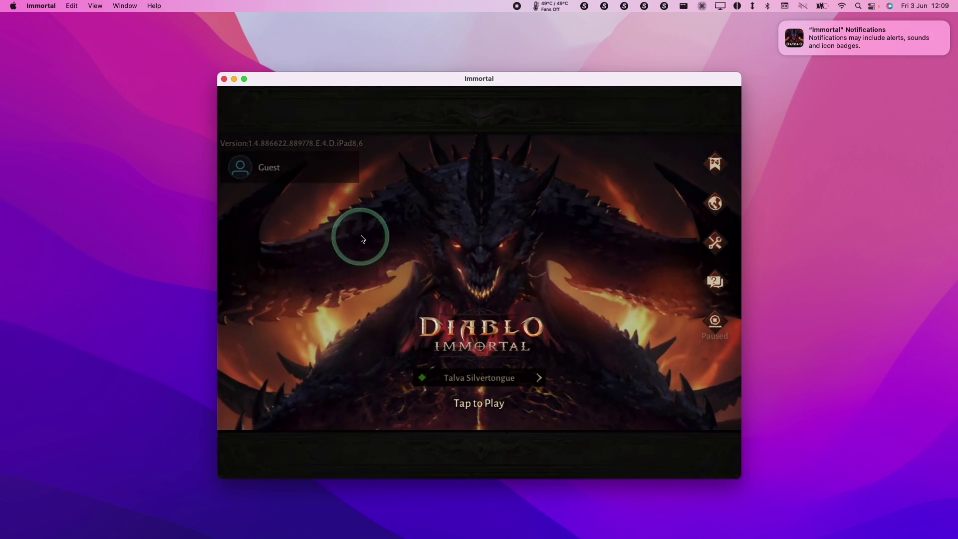
left_click(461, 400)
left_click(439, 361)
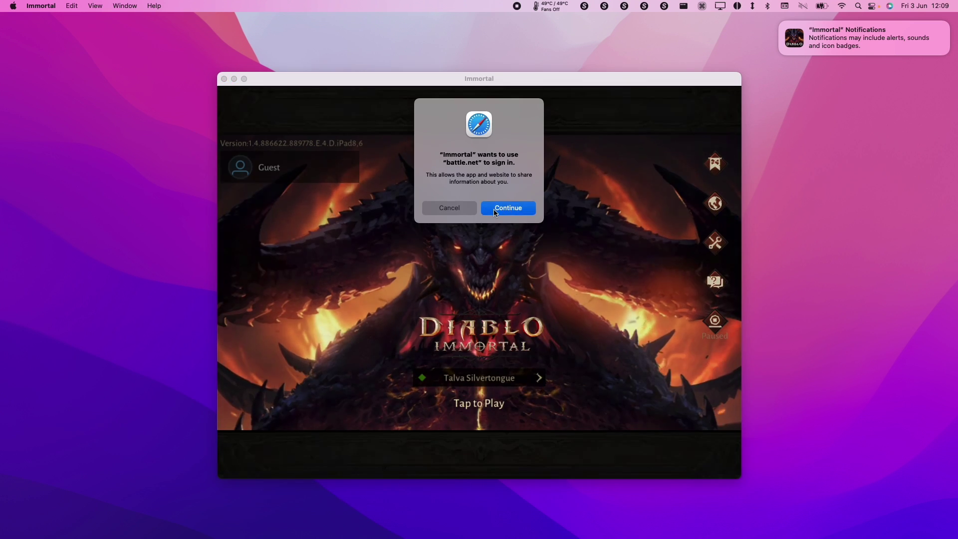
left_click(507, 208)
left_click(449, 476)
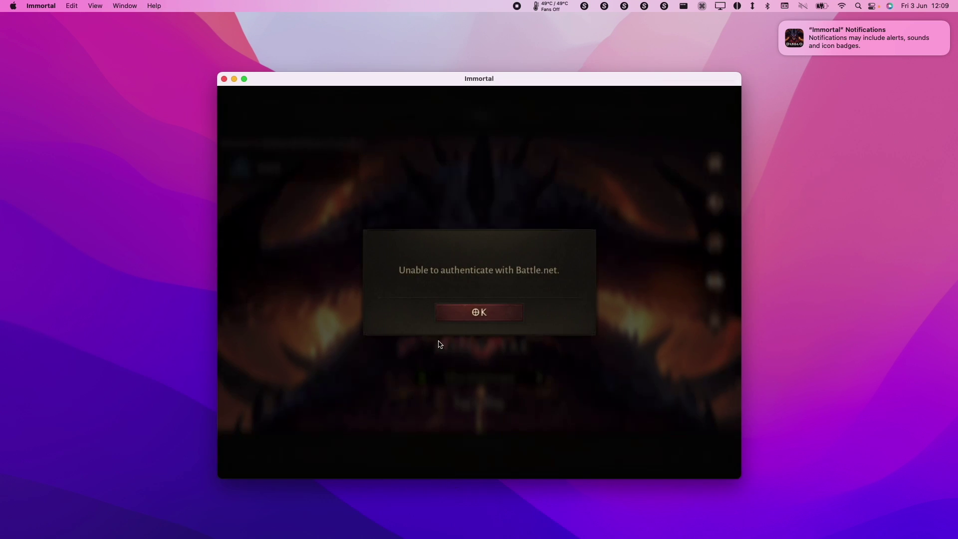
left_click(479, 310)
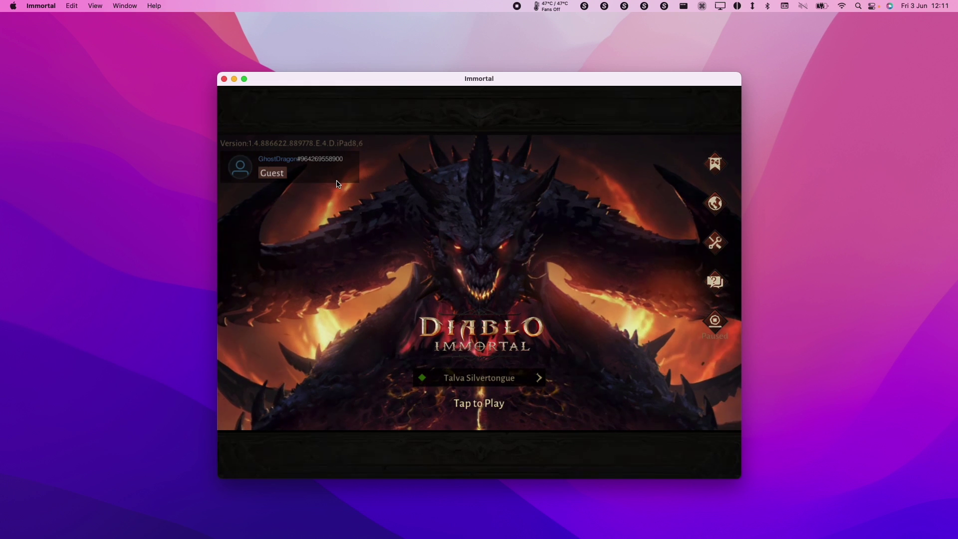
left_click(472, 406)
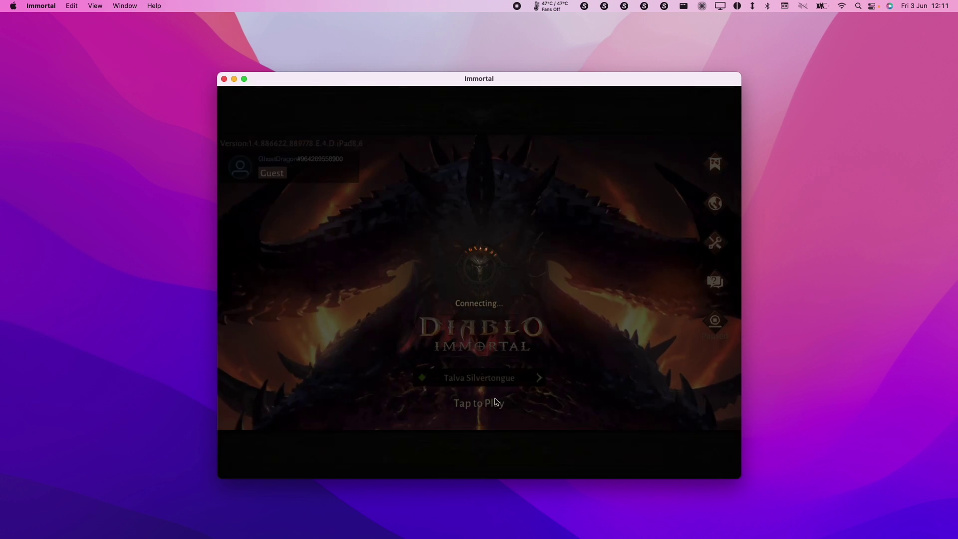
left_click(251, 202)
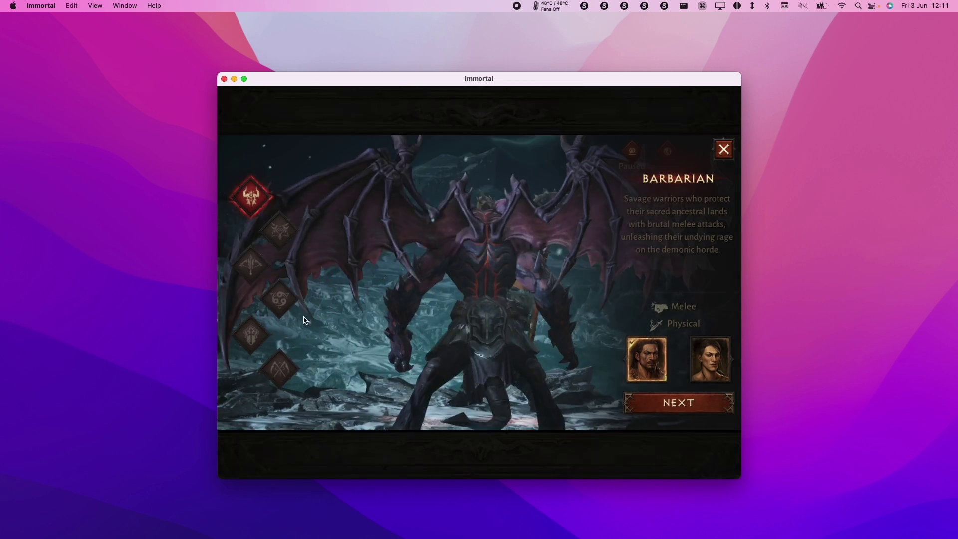
Step: Create a Barbarian with the default look, rerolling random names until 'Rileve', then start
left_click(649, 404)
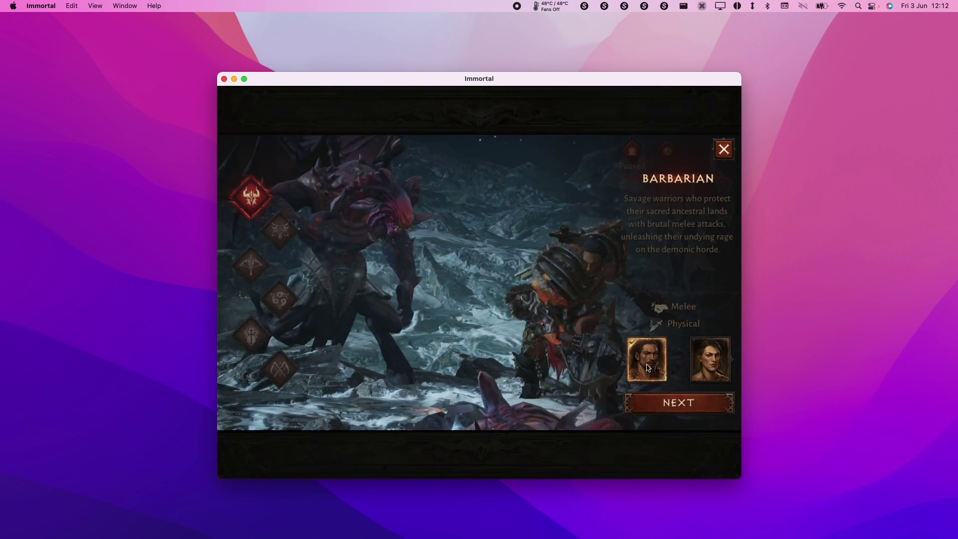
left_click(665, 399)
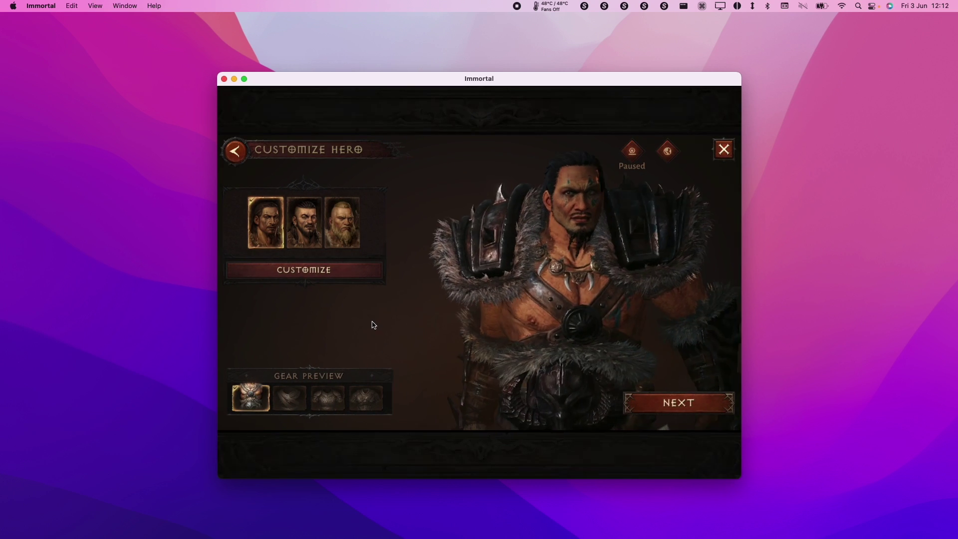
left_click(684, 403)
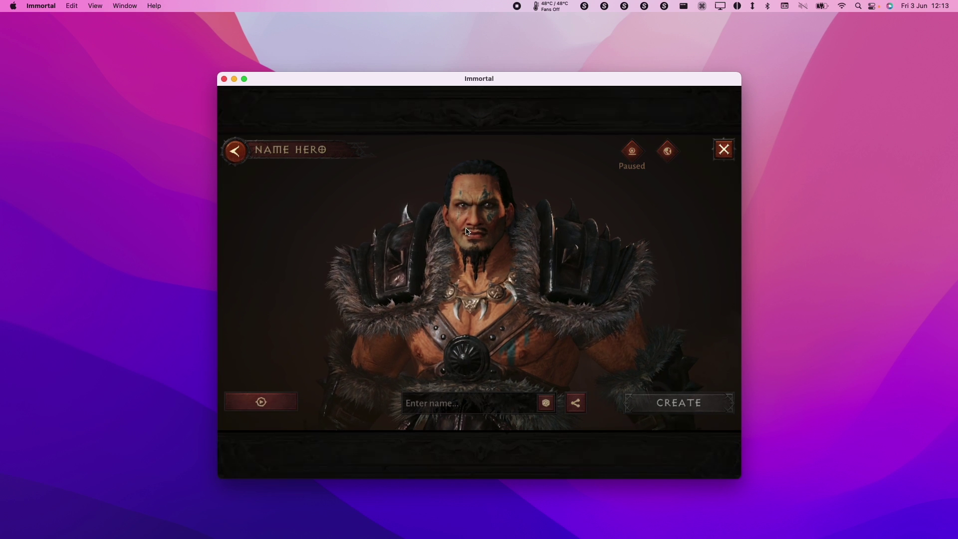
left_click(546, 404)
left_click(546, 403)
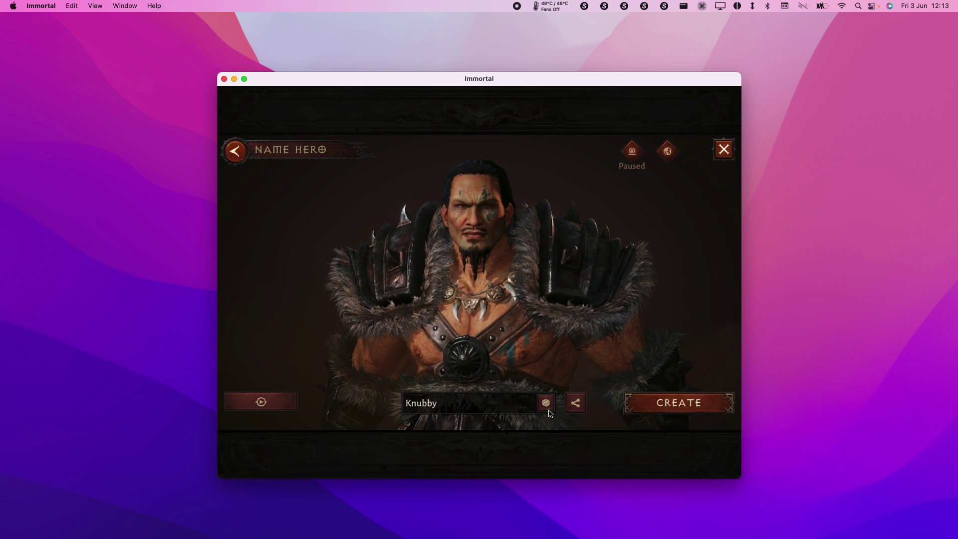
left_click(546, 403)
left_click(546, 403)
left_click(546, 403)
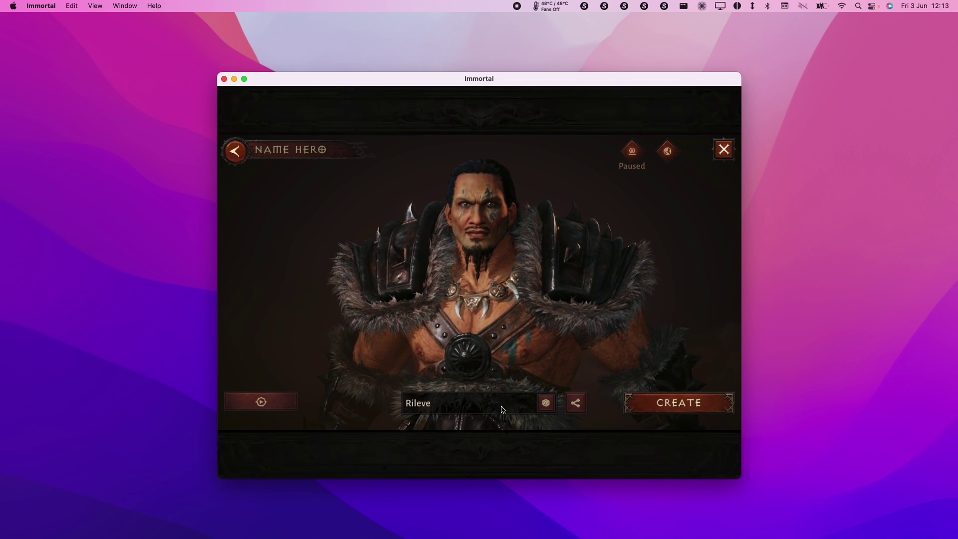
left_click(664, 405)
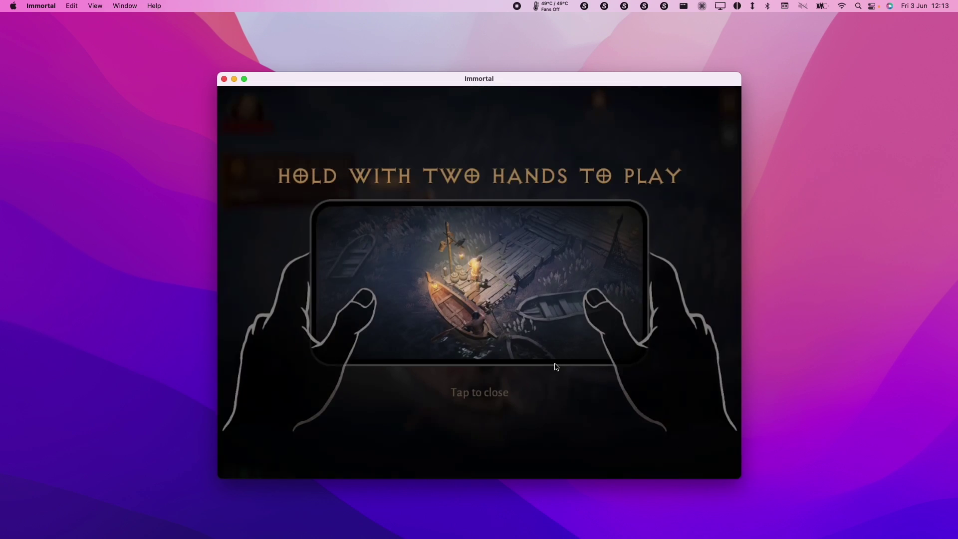
Step: Dismiss the two-hands tip and walk Rileve up the dock with the virtual joystick
left_click(553, 366)
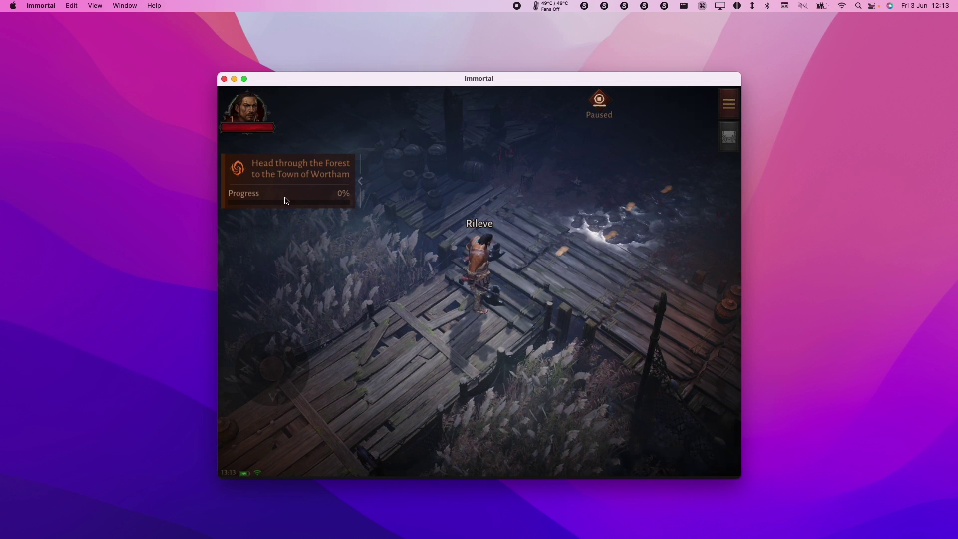
left_click_drag(290, 375, 321, 360)
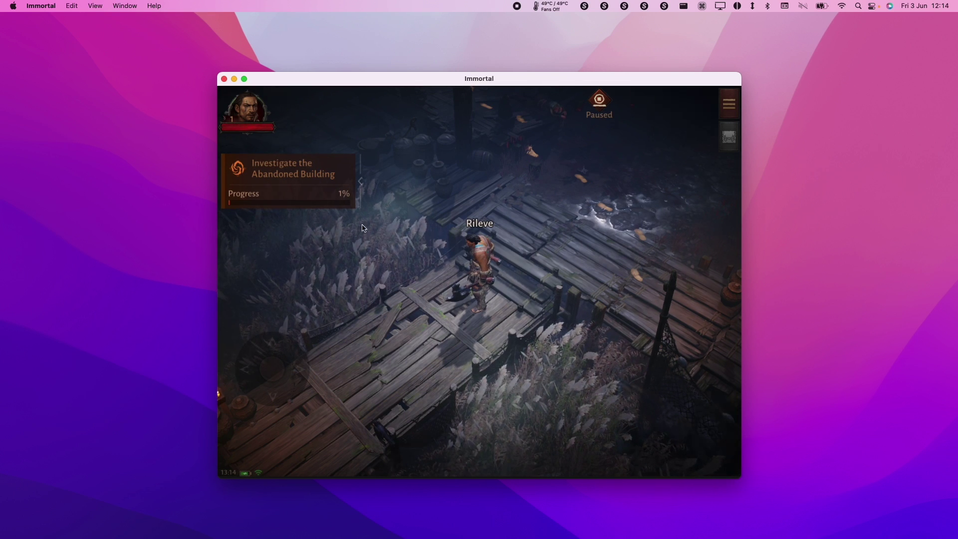
Step: Connect the DUALSHOCK 4 Wireless Controller in Bluetooth preferences, then close System Preferences
left_click(10, 6)
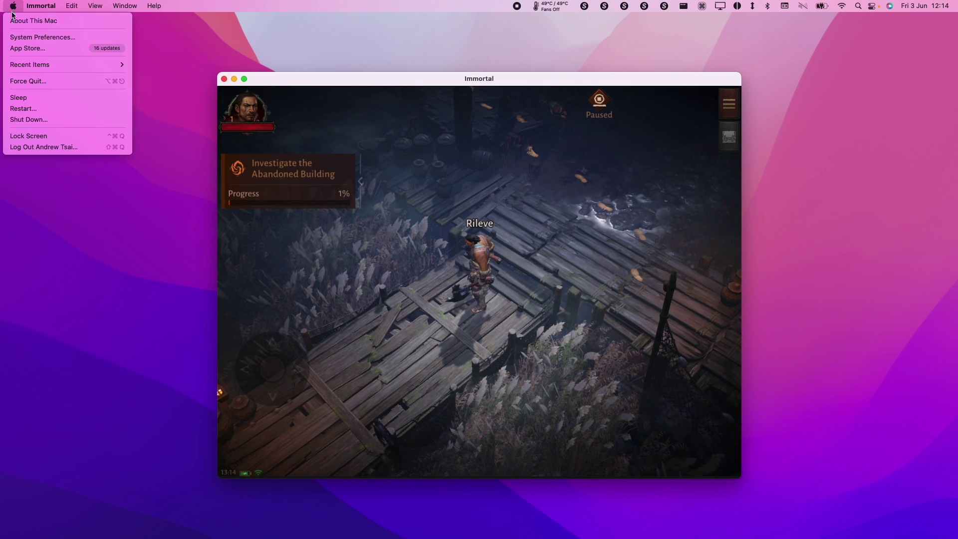
left_click(32, 38)
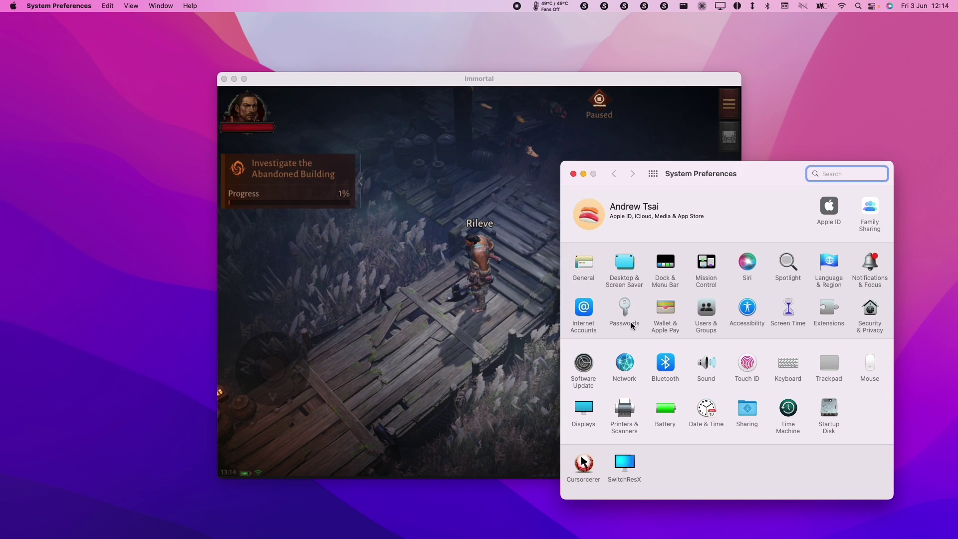
left_click(666, 355)
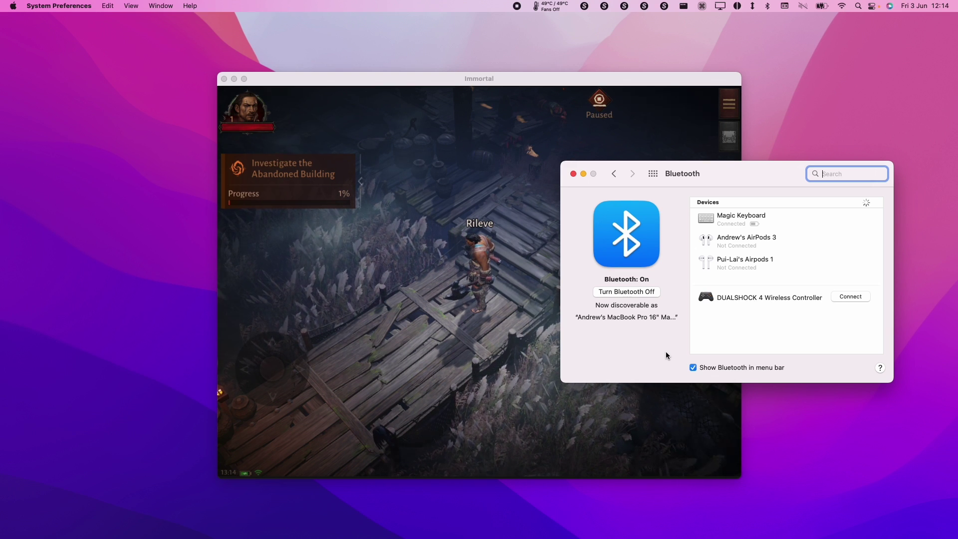
left_click(850, 297)
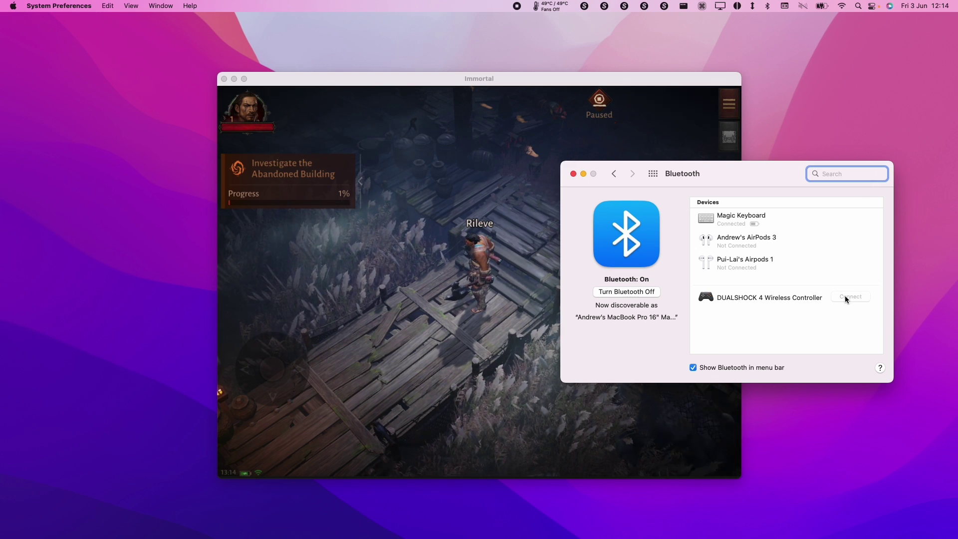
left_click(483, 229)
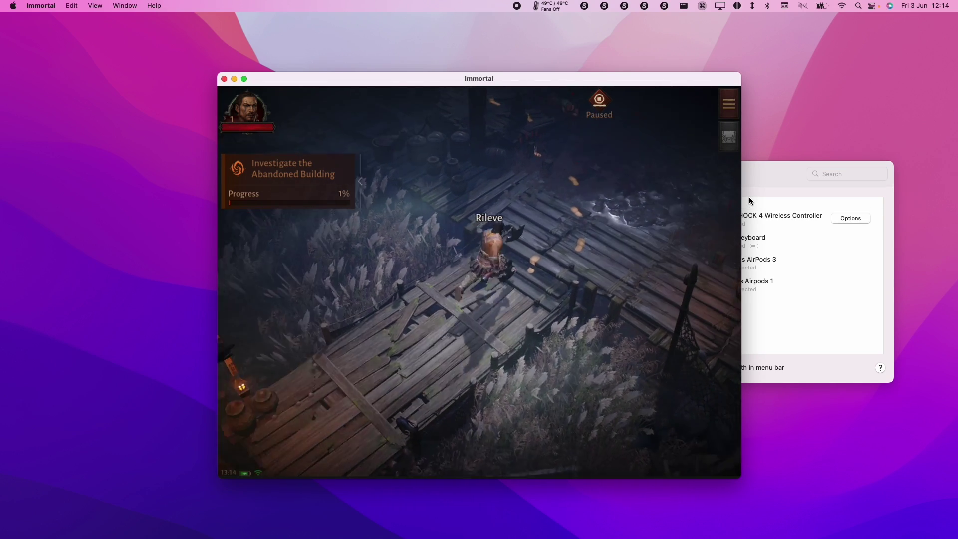
left_click(749, 200)
left_click(571, 172)
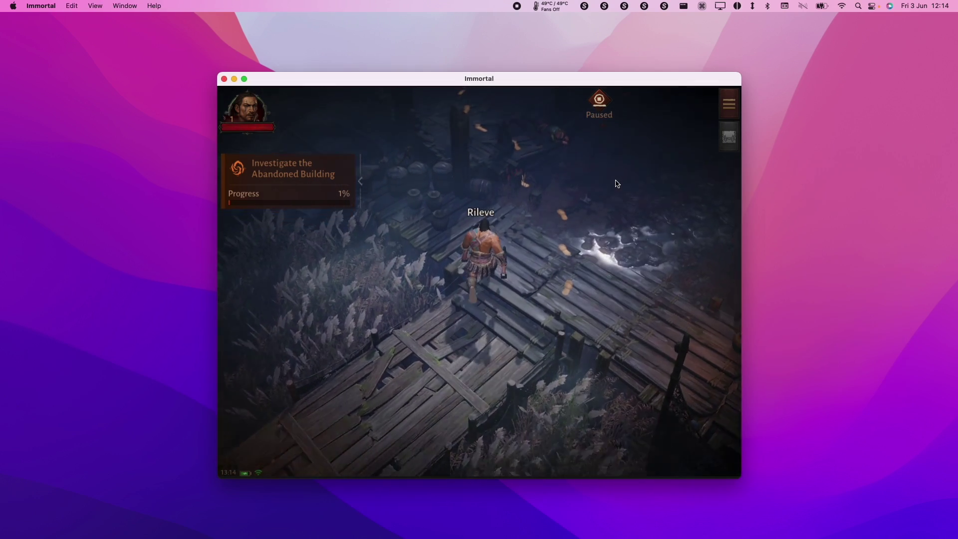
Step: In Graphics settings, set Frame Rate to 60 and enable Image Sharpening, confirming both prompts
left_click(727, 112)
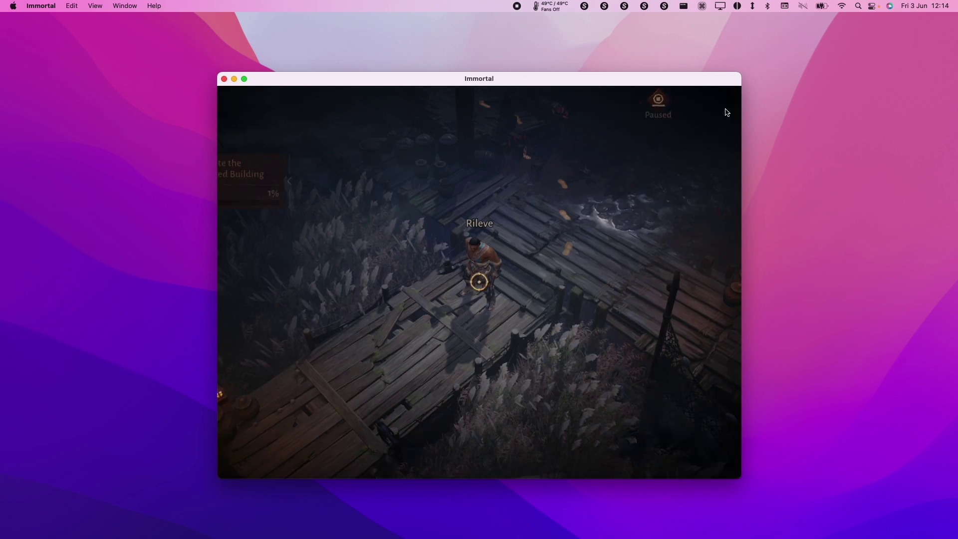
left_click(655, 154)
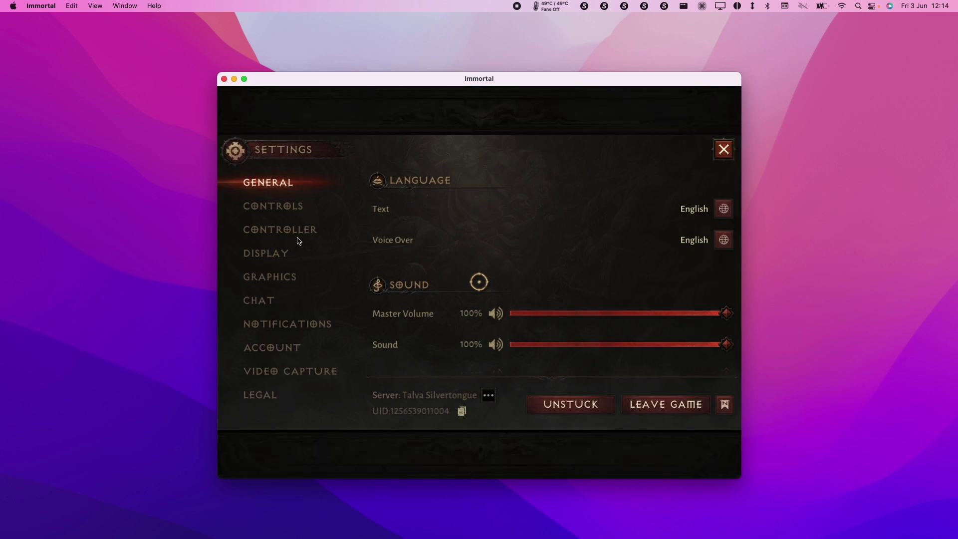
left_click(270, 277)
left_click(699, 209)
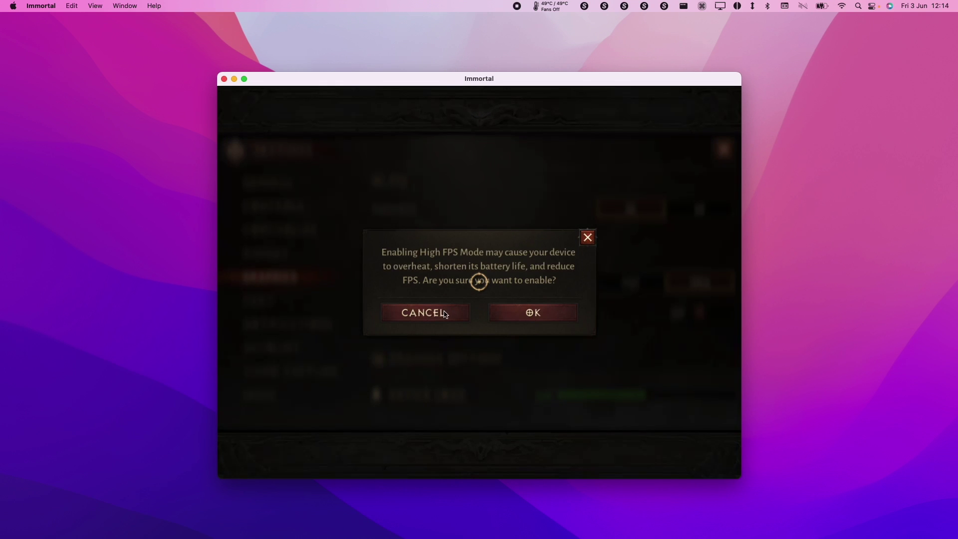
left_click(548, 313)
left_click(700, 313)
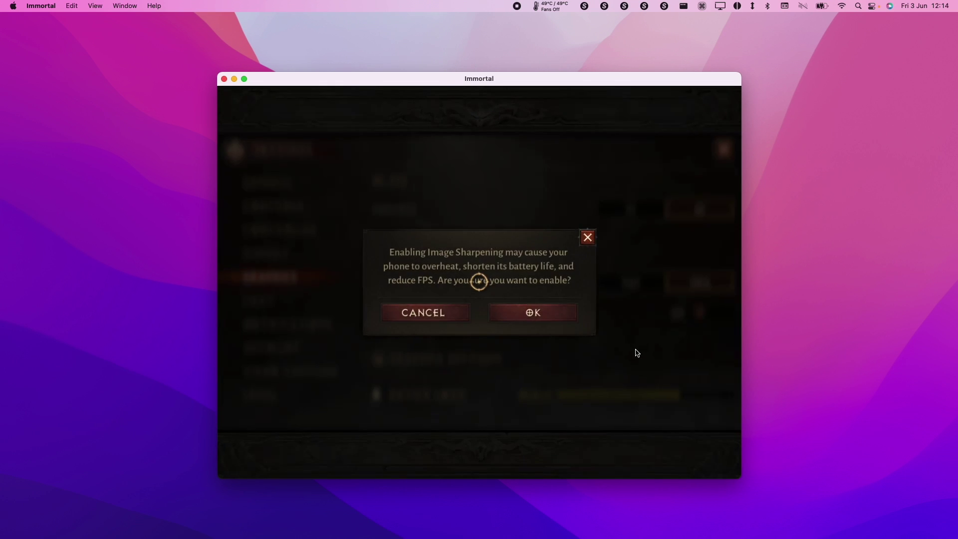
left_click(533, 312)
scroll(605, 246, "down", 5)
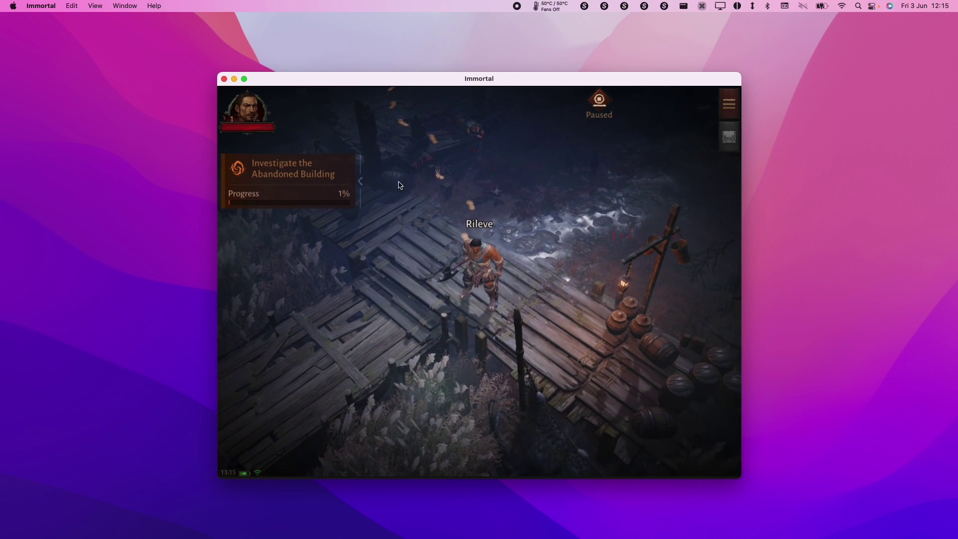
Step: Switch the game to full screen and play with the controller, fighting direwolves
left_click(245, 83)
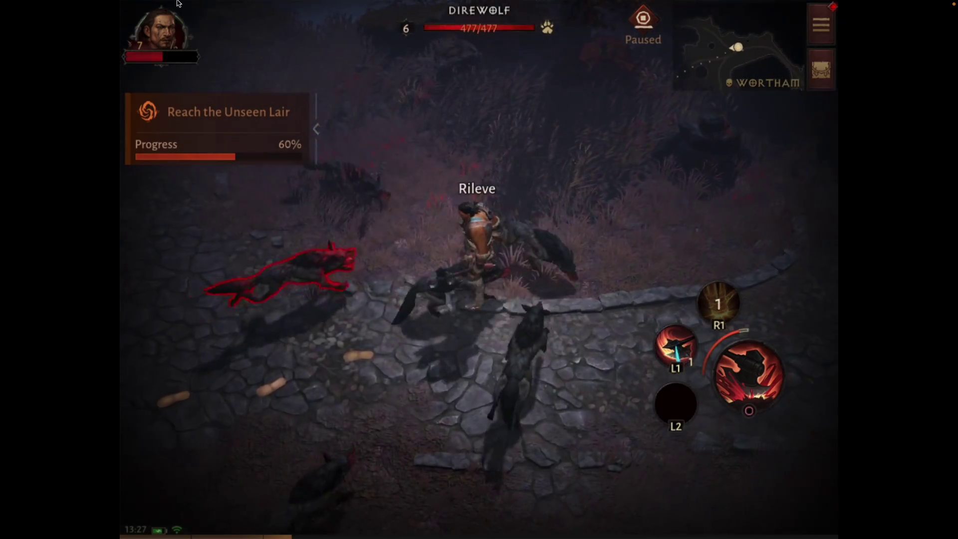
mouse_move(175, 3)
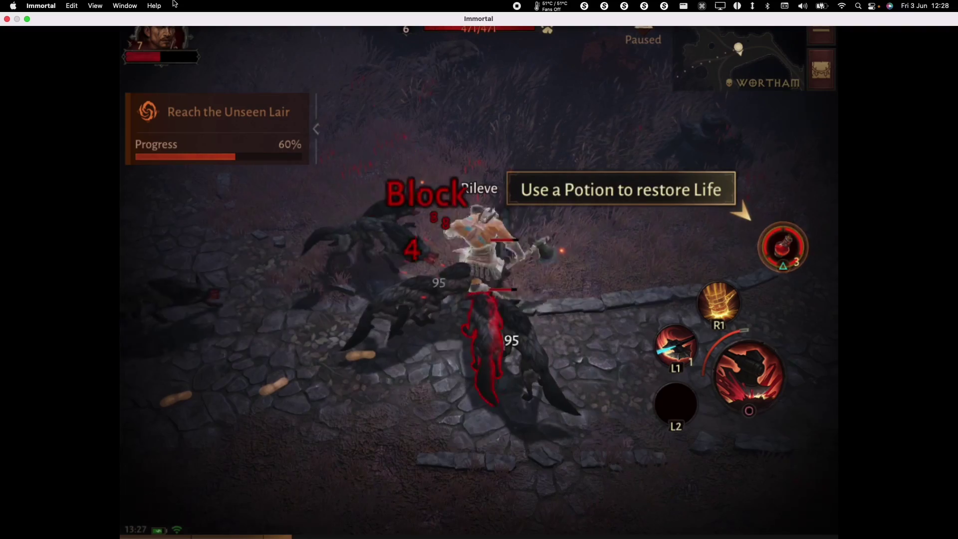